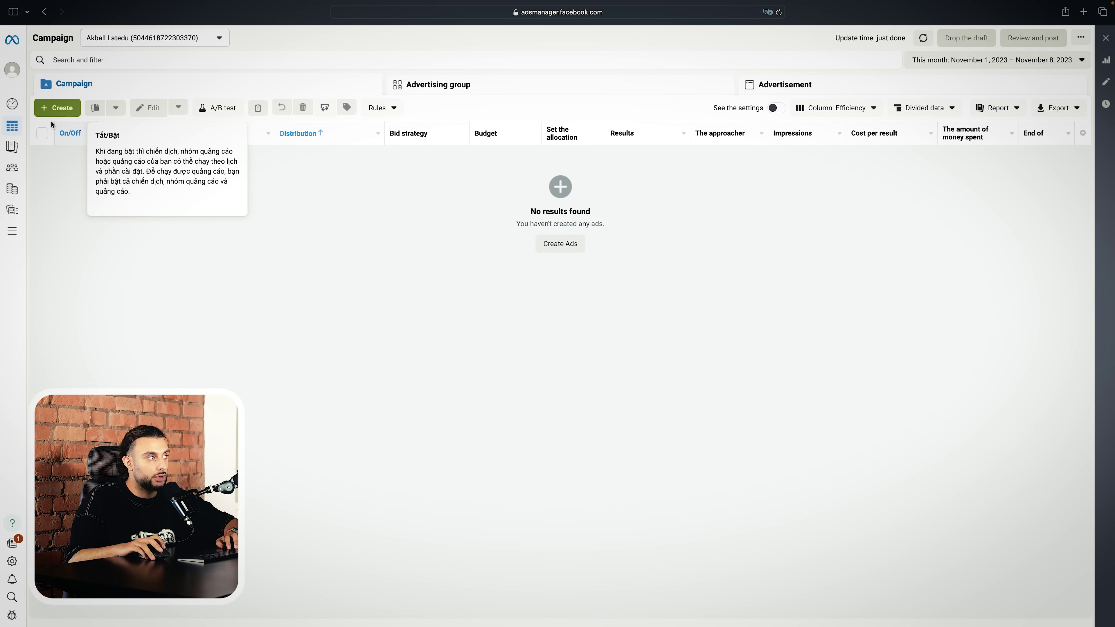
Step: Create a new campaign with the Sales objective and the manual sales campaign setup
left_click(57, 108)
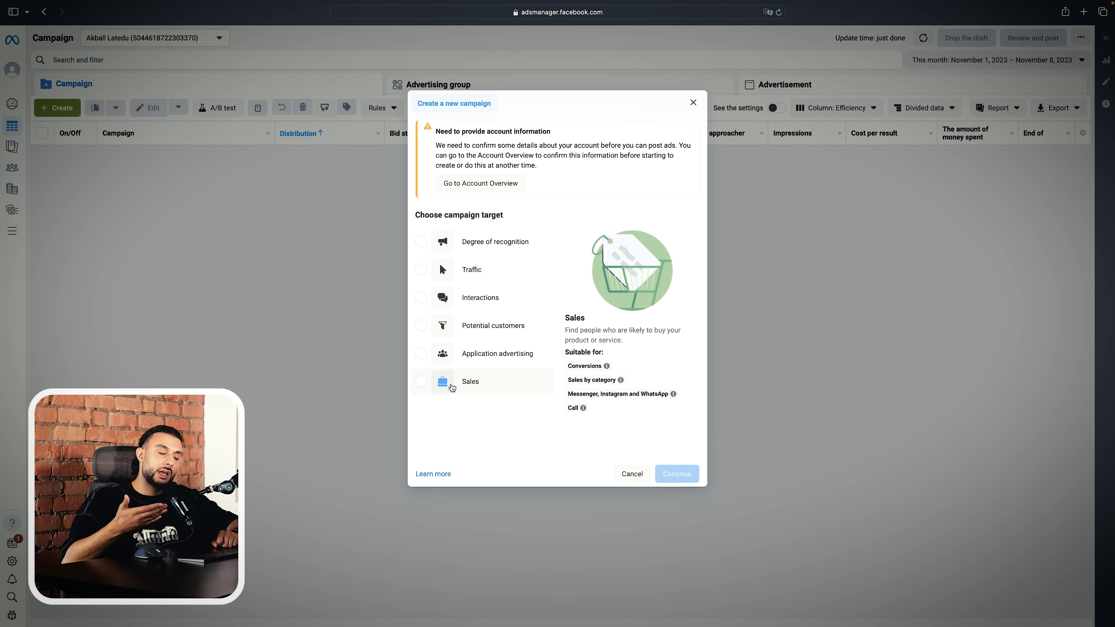
left_click(452, 388)
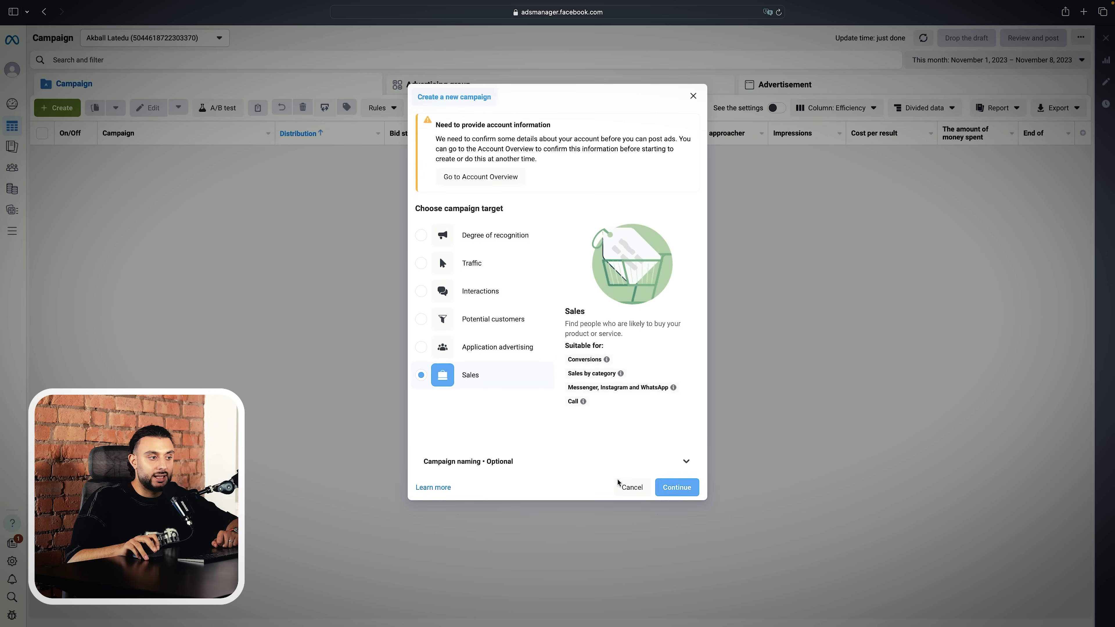
left_click(676, 486)
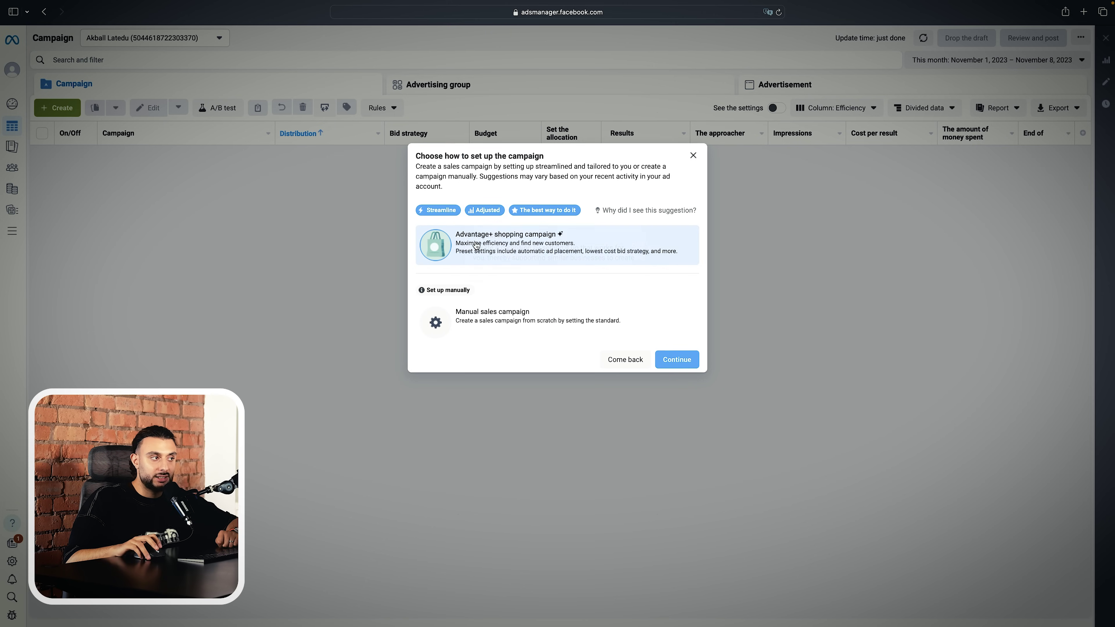
left_click(498, 316)
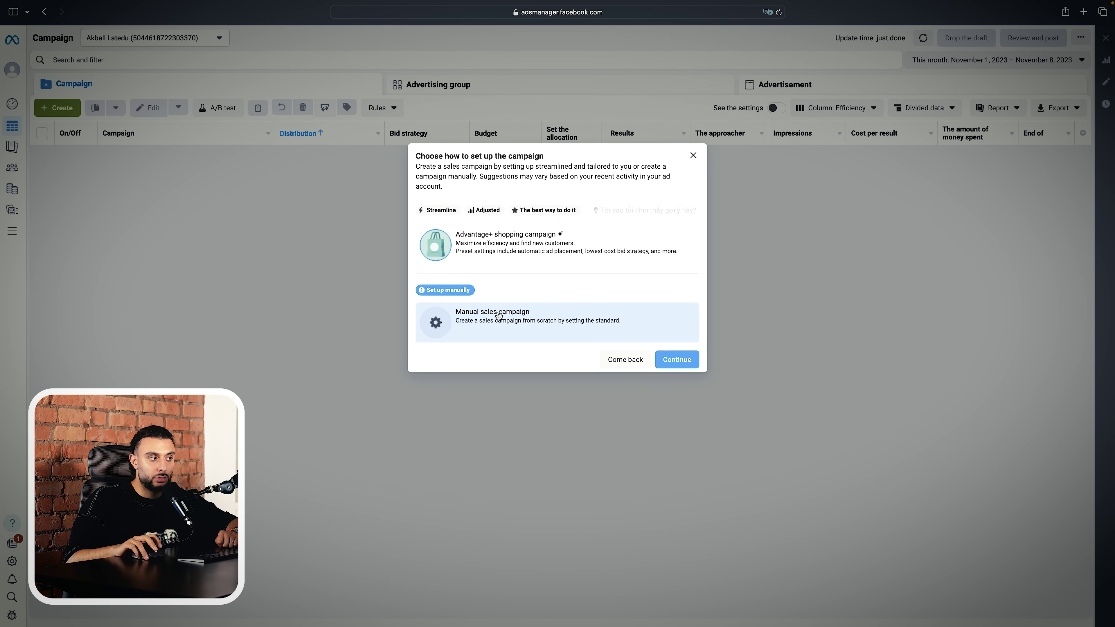
left_click(694, 362)
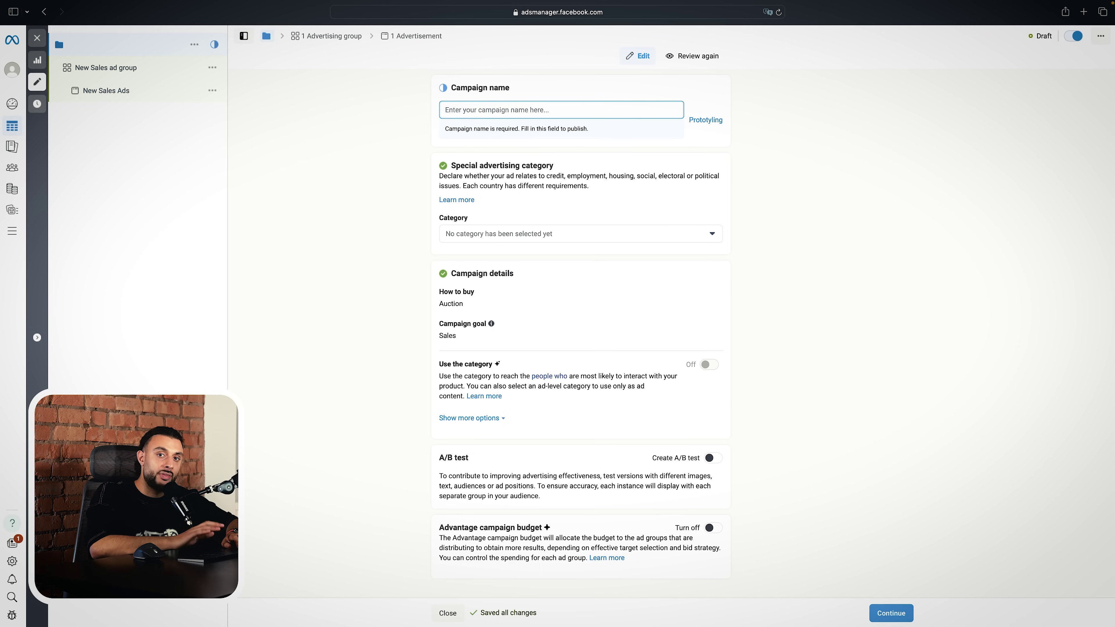
Step: Name the campaign "product name test 1" and continue to the ad group settings
type("product name test 1")
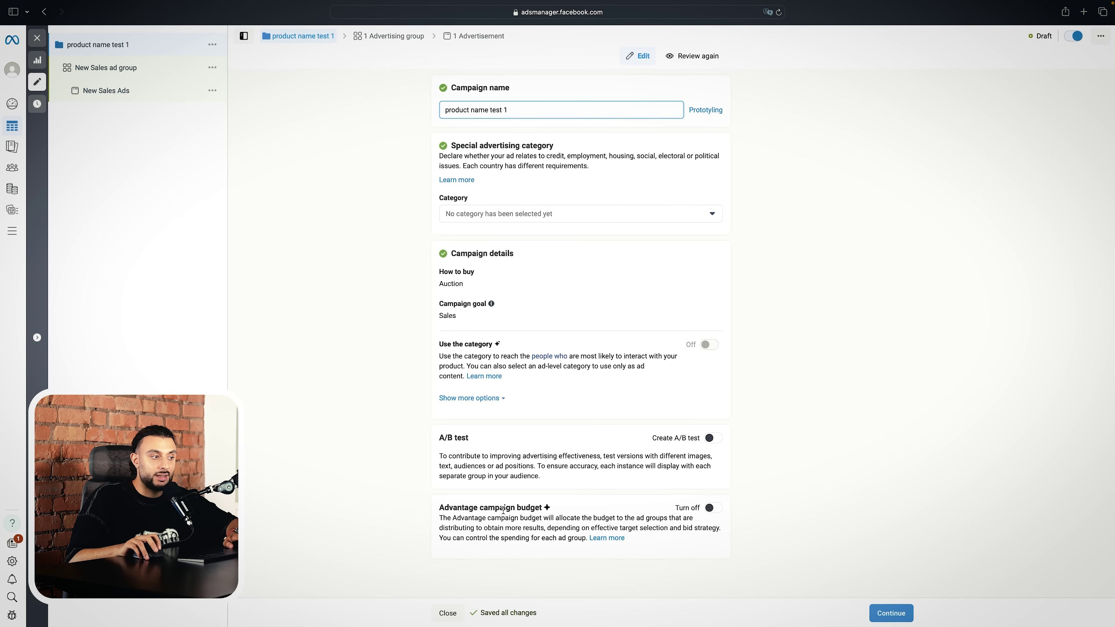
left_click(891, 614)
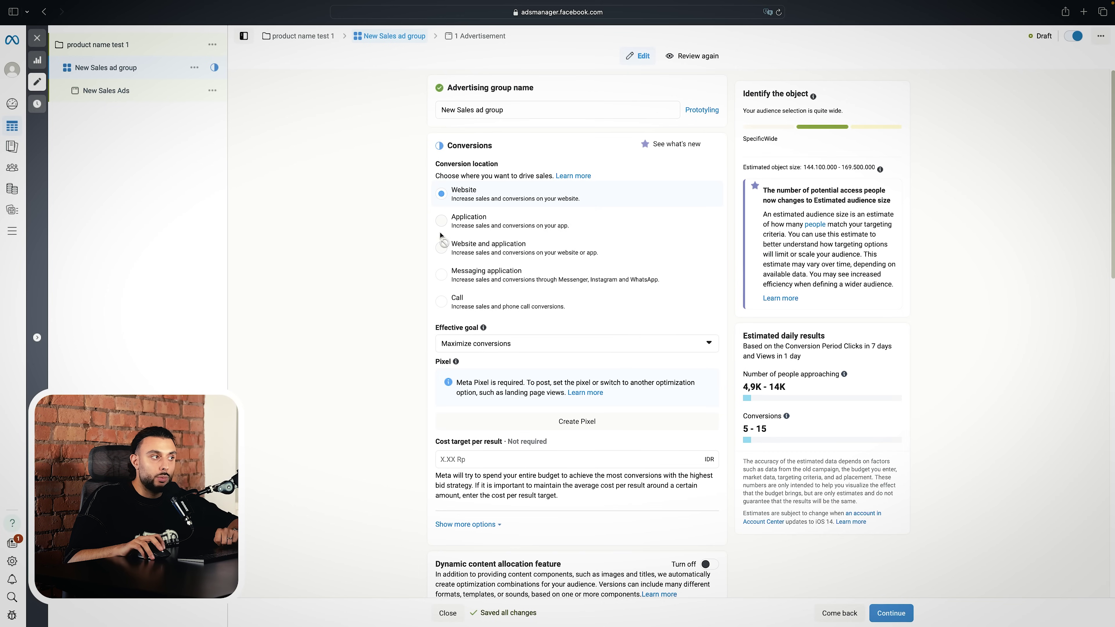
Step: Check the ad group's effective goal options, keeping Maximize conversions, and open the daily budget amount for editing
scroll(471, 333, "down", 1)
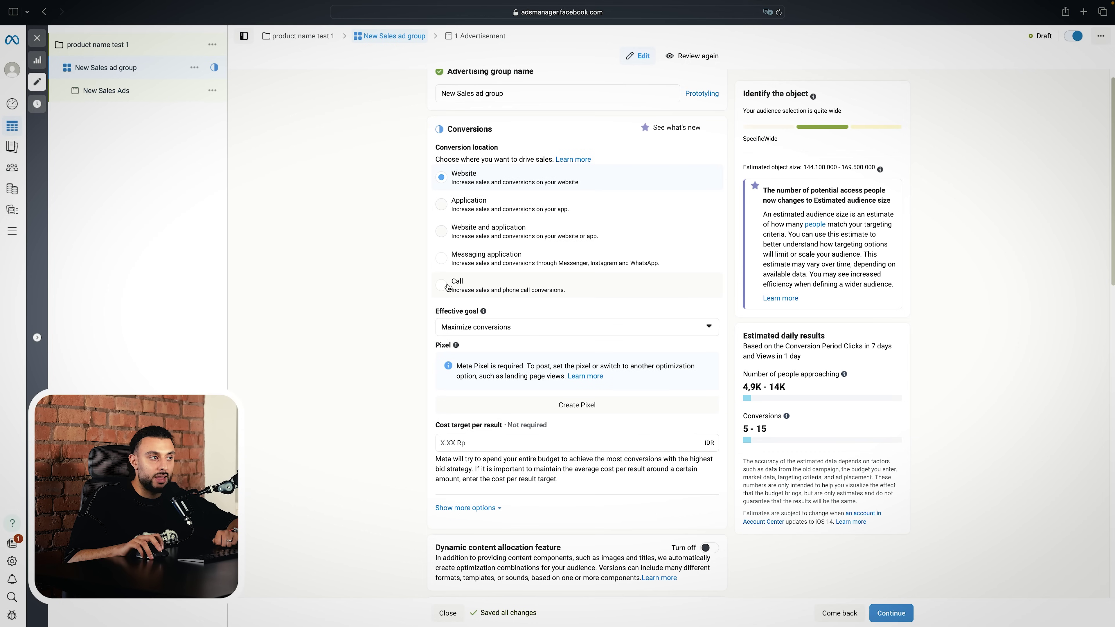
left_click(492, 334)
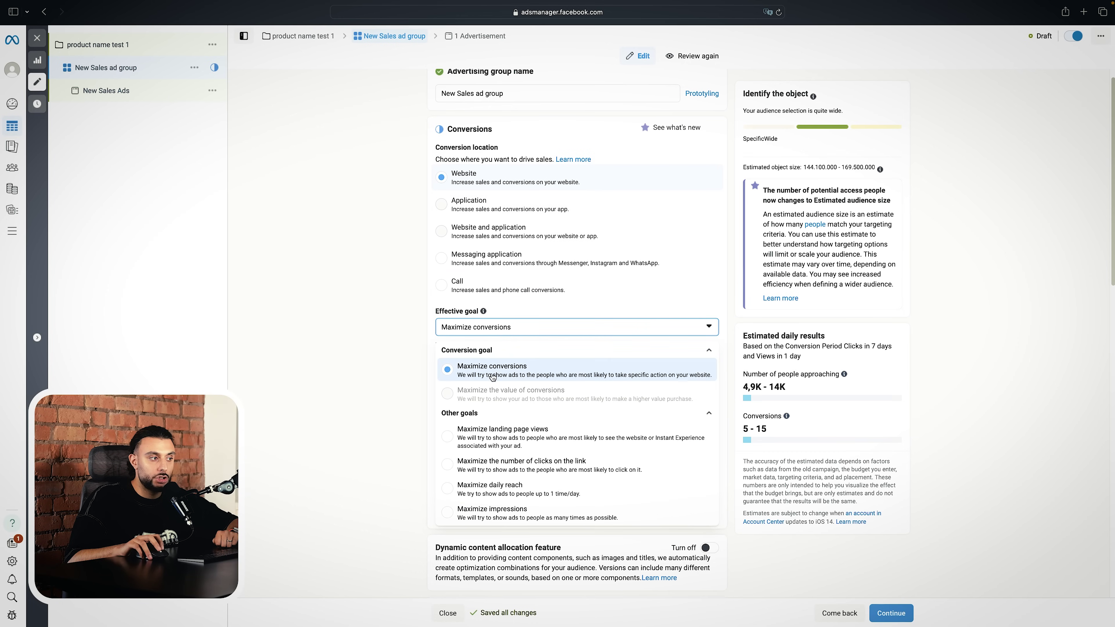
left_click(335, 388)
scroll(335, 388, "down", 5)
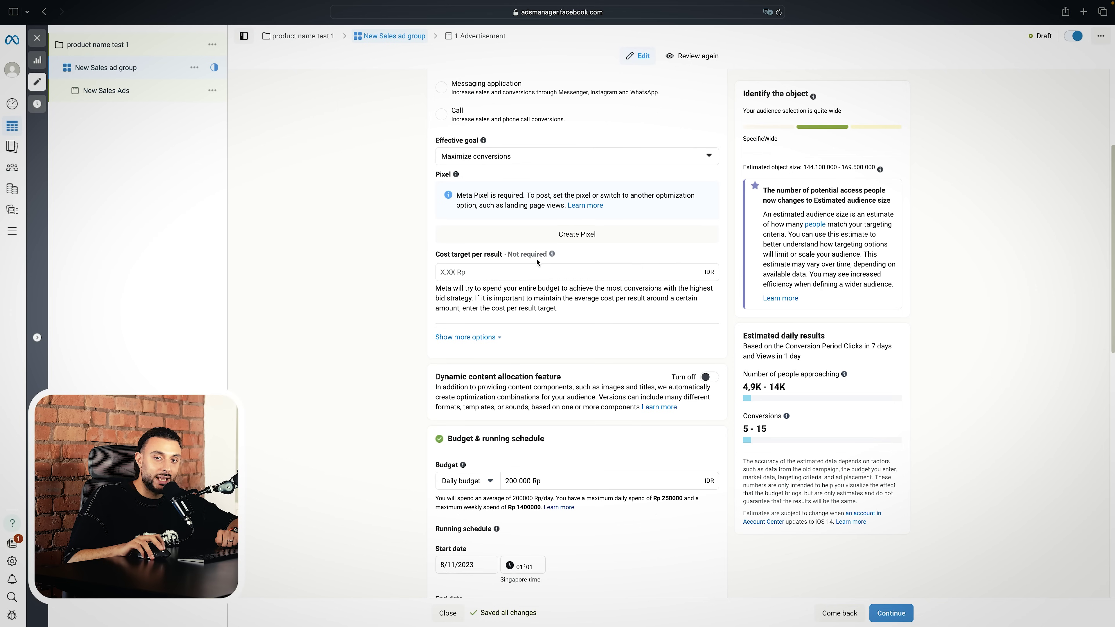
scroll(533, 255, "down", 3)
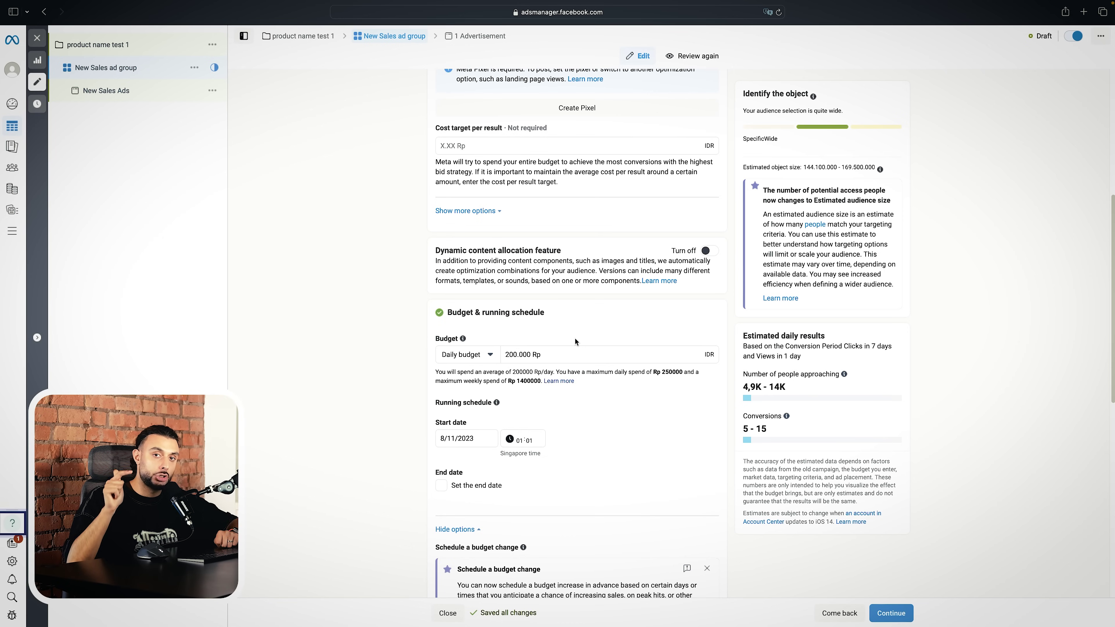
left_click(573, 351)
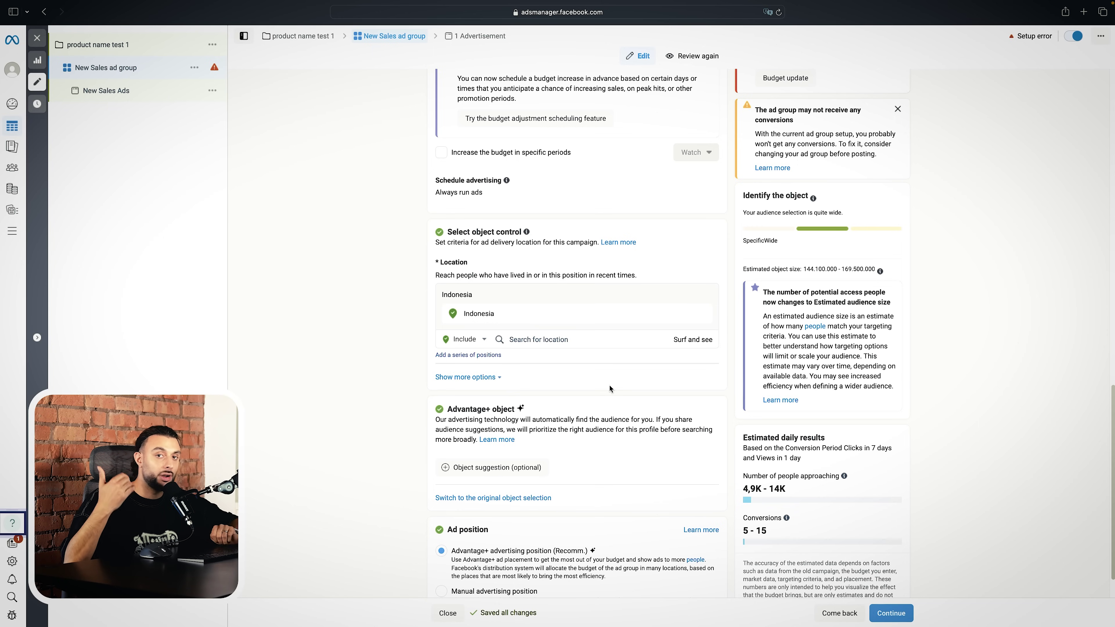
Step: Search detailed targeting for "pets" and add the Pets Lovers interest to the ad group's audience
scroll(609, 385, "down", 4)
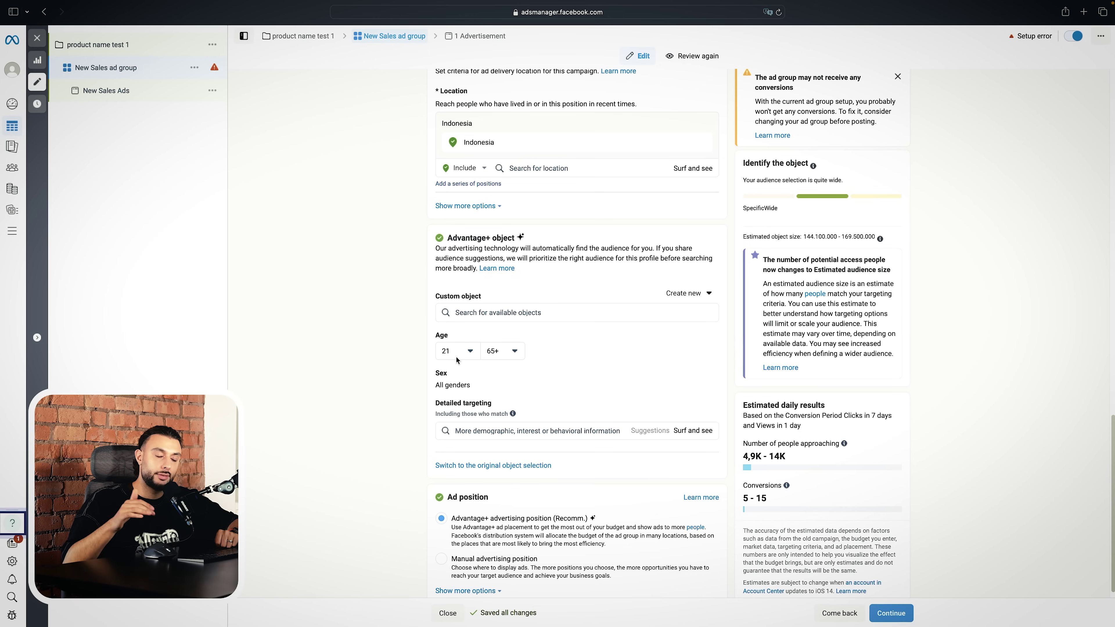
scroll(596, 376, "down", 1)
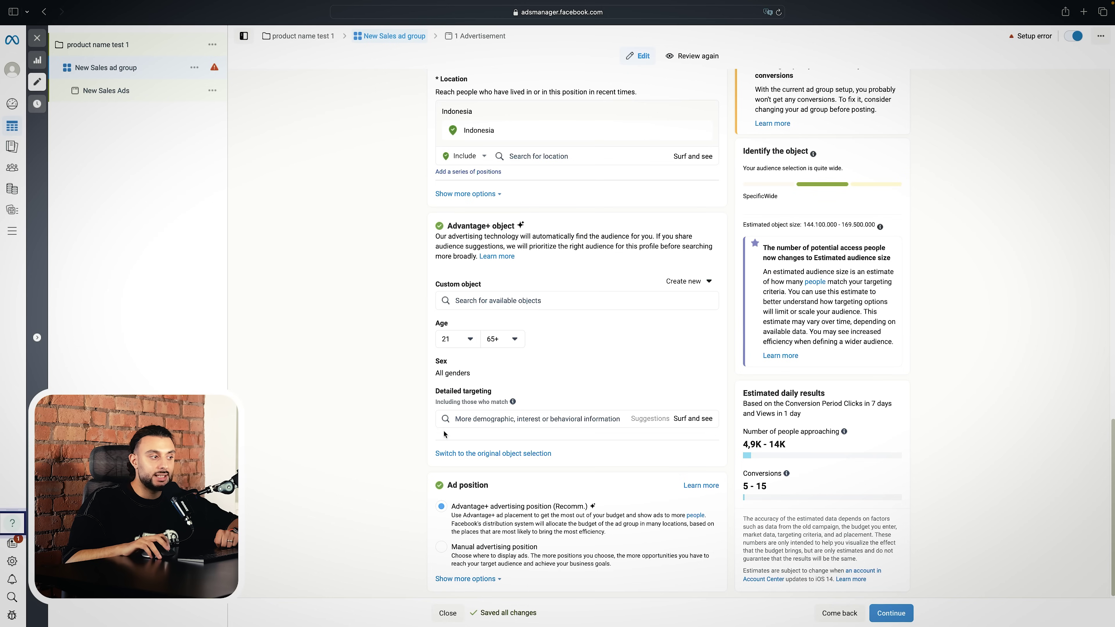
left_click(464, 422)
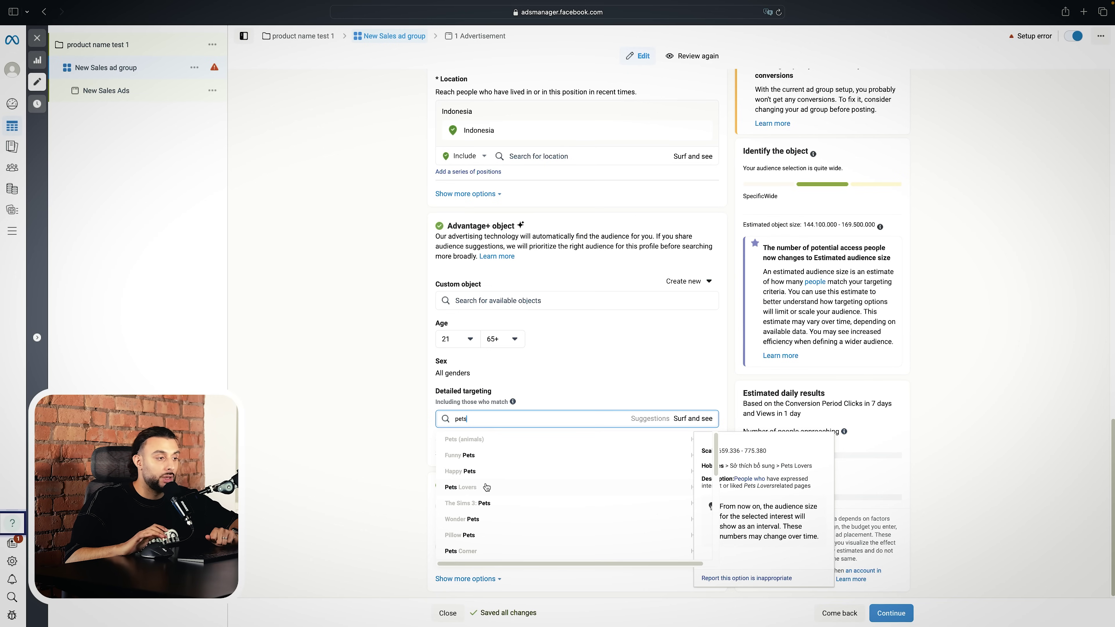
left_click(460, 487)
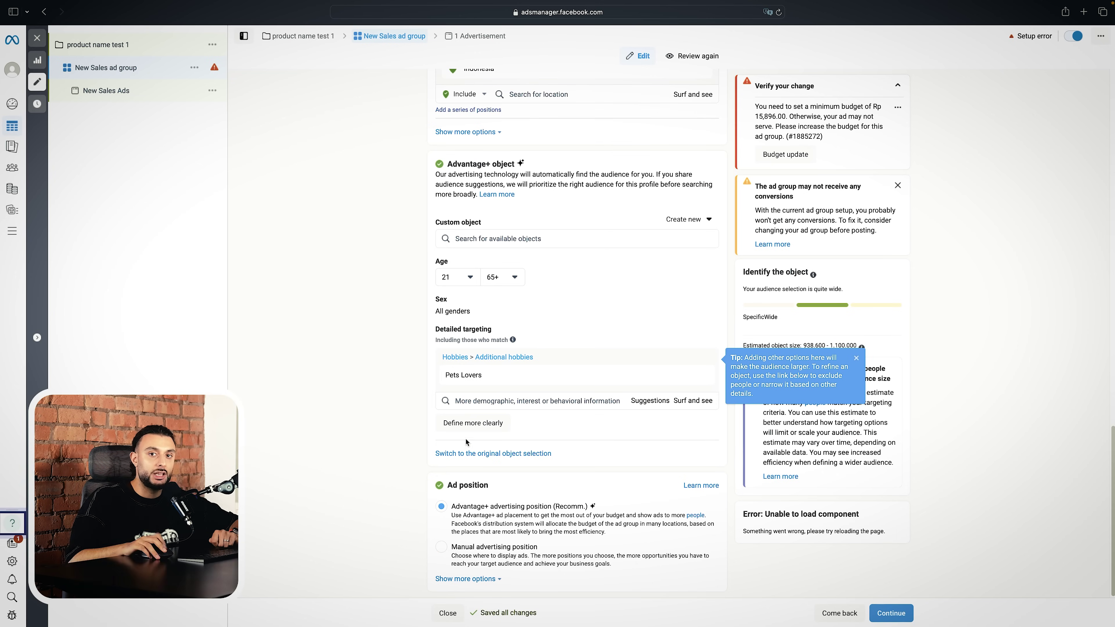
Step: Open the sales ad inside the ad group and rename it "creative 1"
scroll(446, 477, "up", 15)
left_click_drag(496, 113, 422, 104)
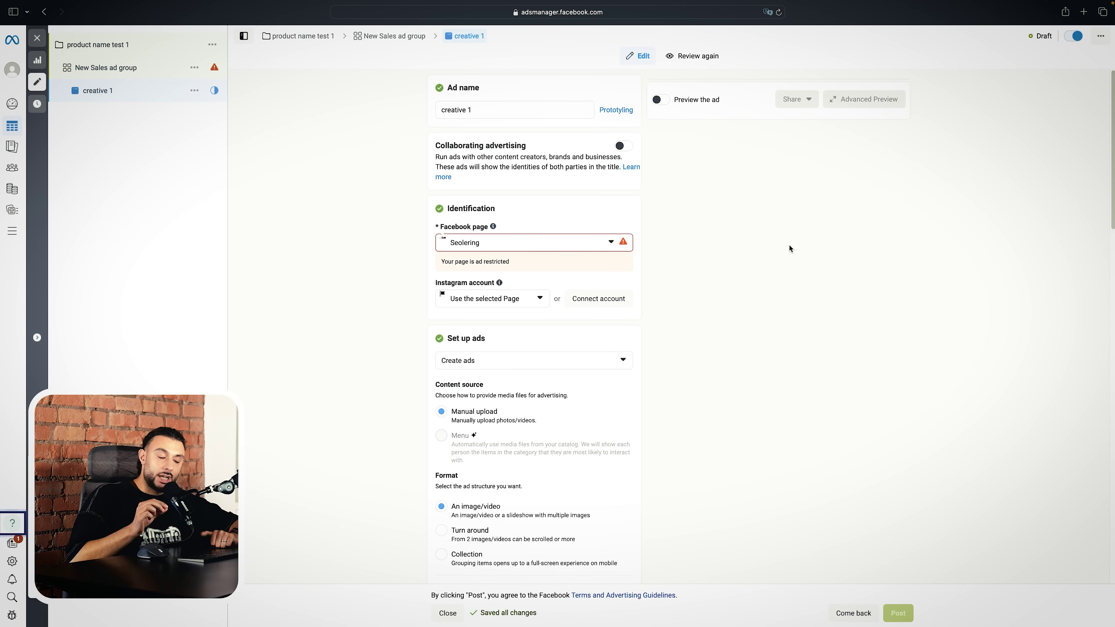
triple_click(483, 108)
left_click(335, 212)
Step: Review the ad's Facebook page, Instagram account, content source, format and multi-party advertising settings
scroll(454, 250, "down", 1)
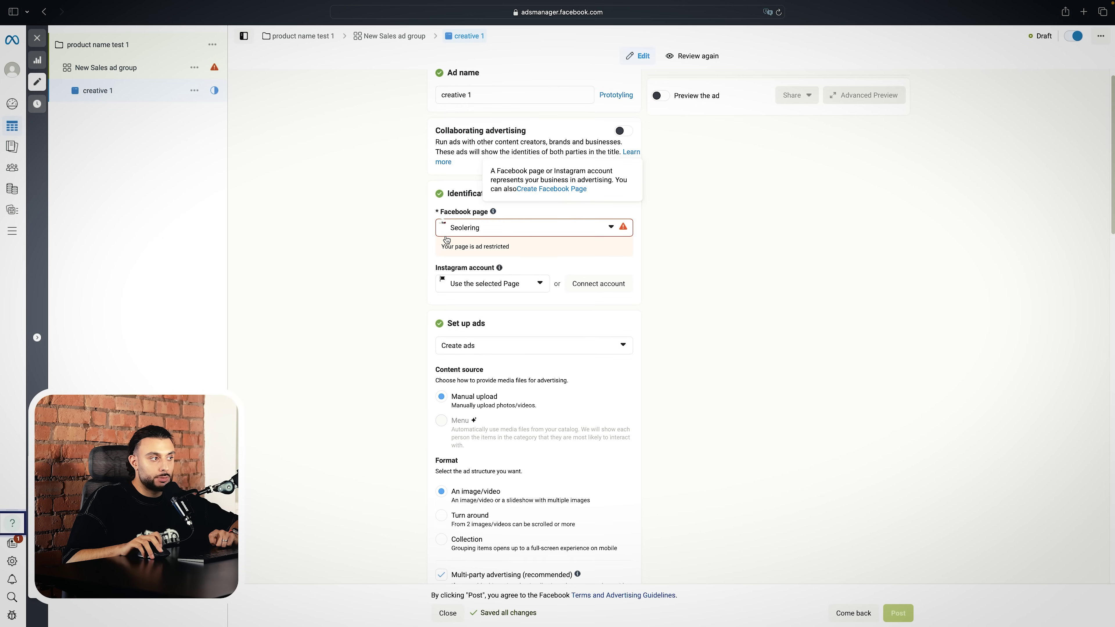
scroll(454, 250, "down", 3)
scroll(754, 316, "down", 2)
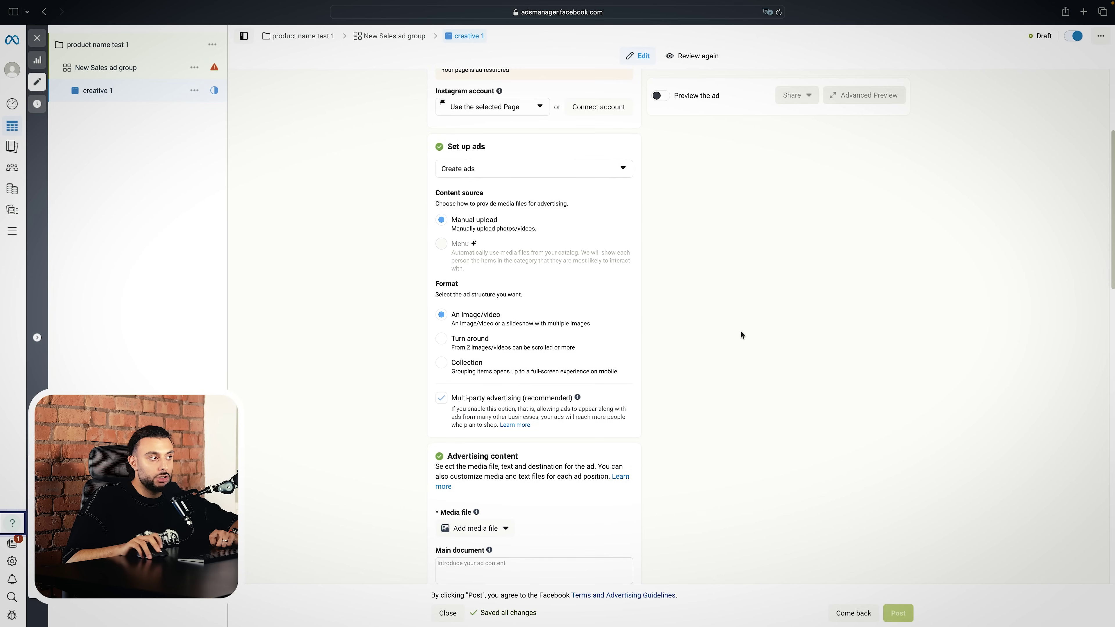
scroll(490, 314, "down", 1)
scroll(735, 444, "up", 5)
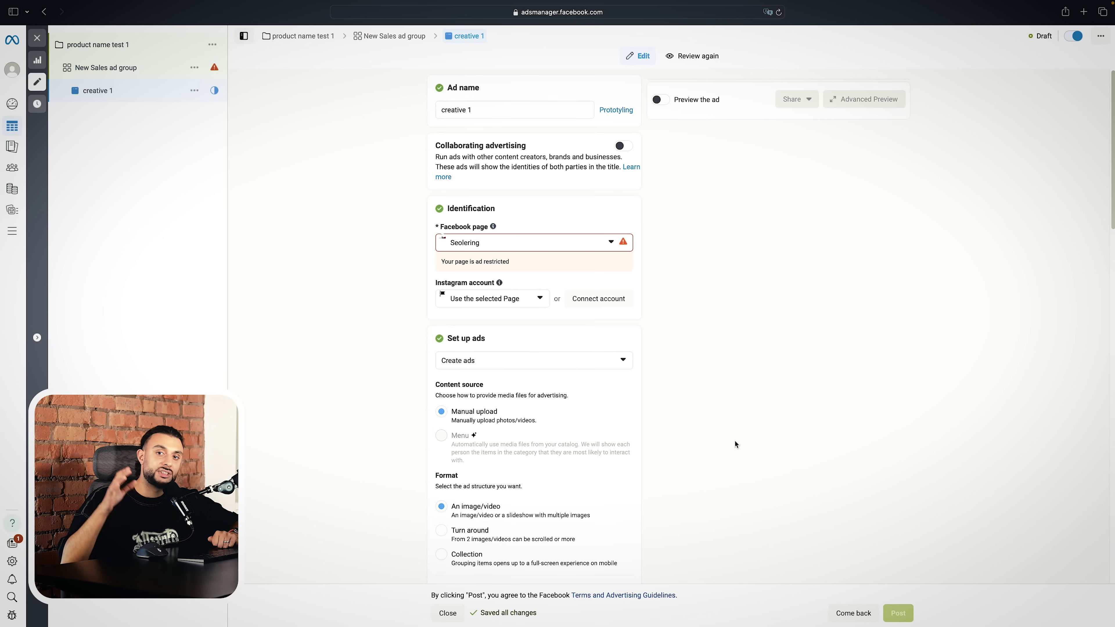
mouse_move(506, 403)
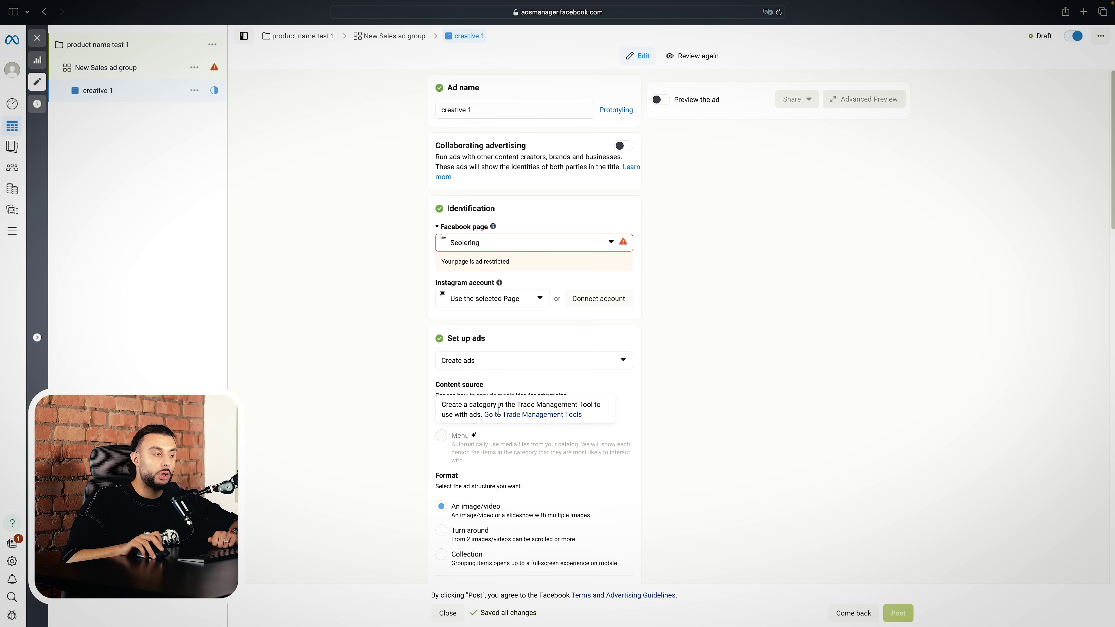
scroll(499, 411, "down", 4)
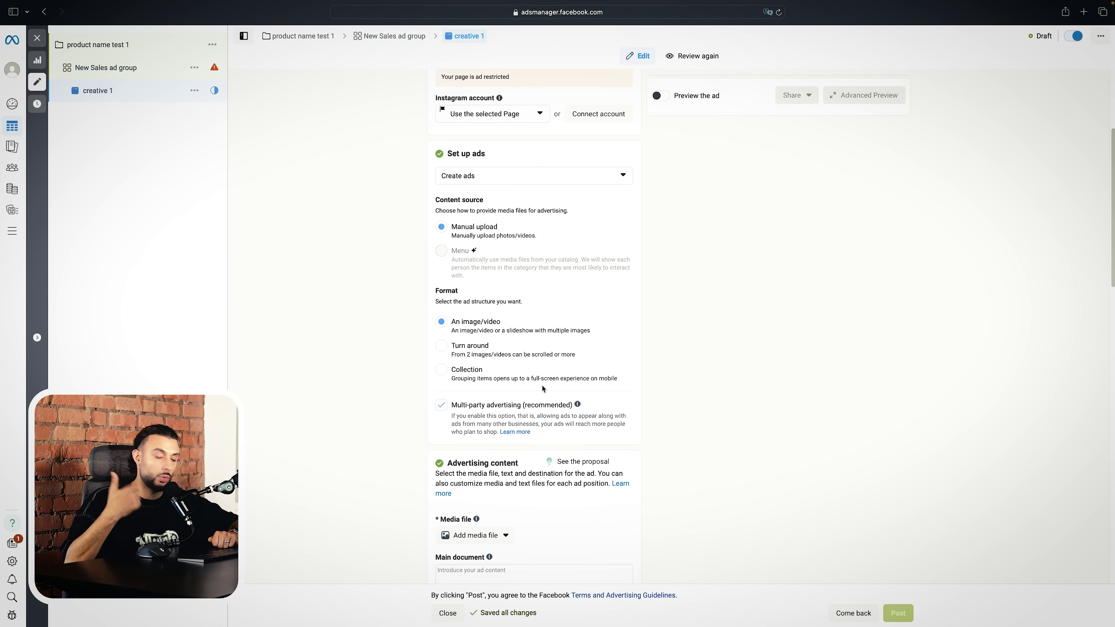
scroll(541, 385, "down", 2)
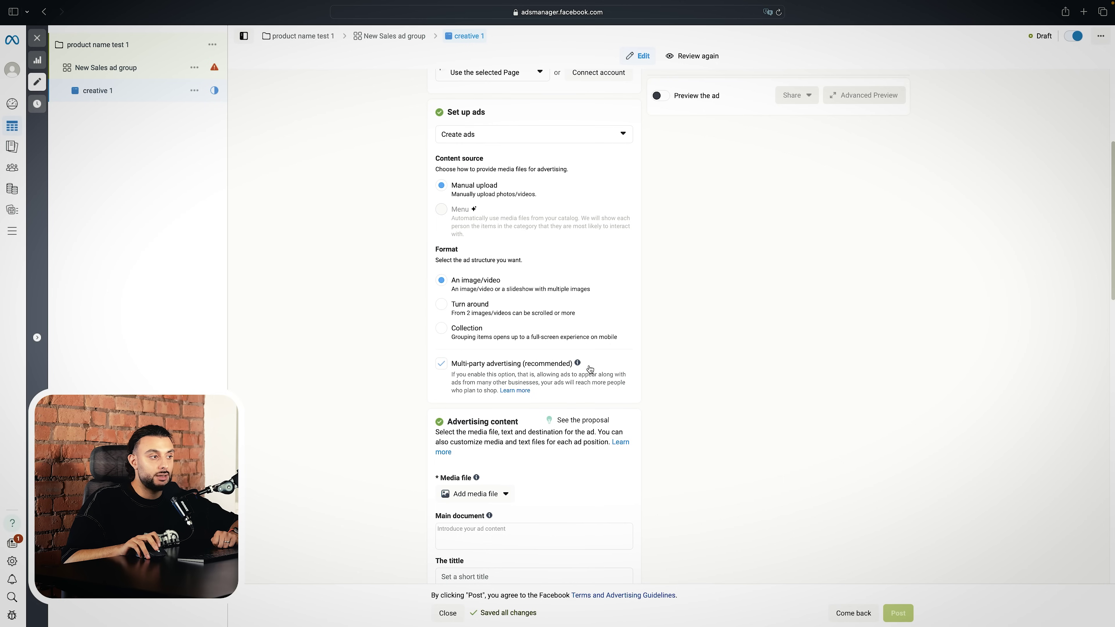
mouse_move(578, 365)
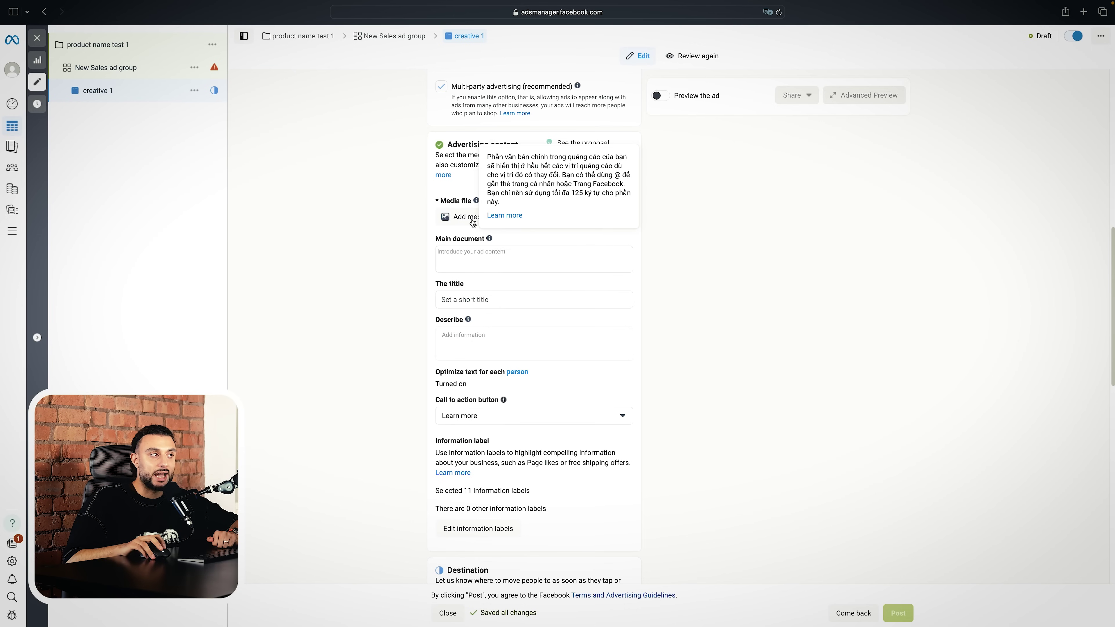
Step: Examine the ad's media file, main text, title, description and call-to-action options, plus its website destination and tracking settings
left_click(474, 218)
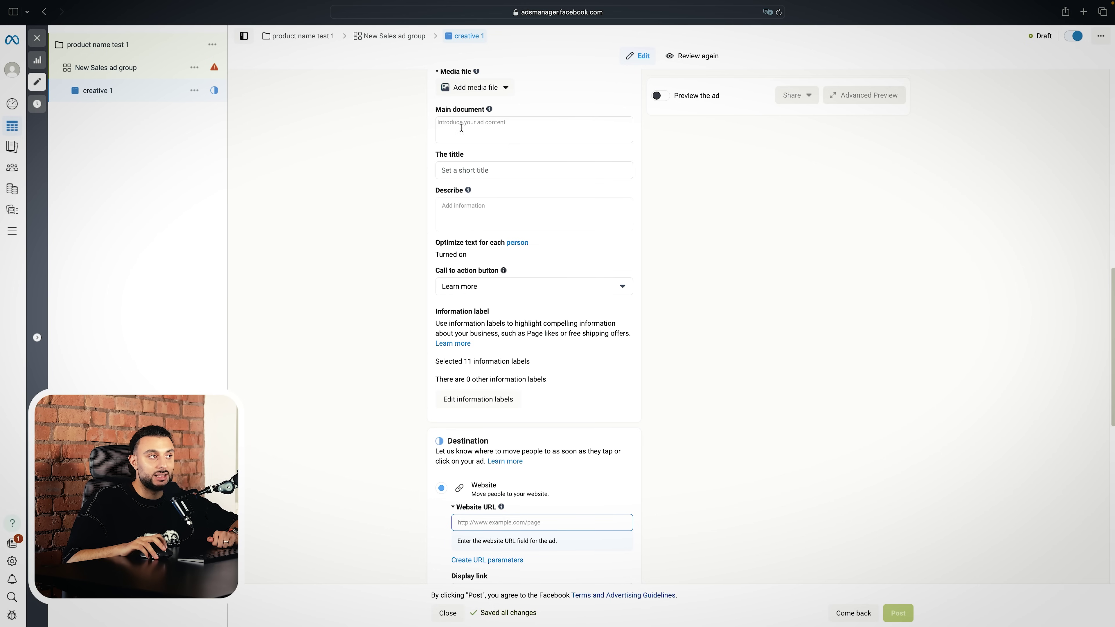
left_click(466, 172)
left_click(476, 228)
scroll(502, 303, "down", 2)
left_click(501, 290)
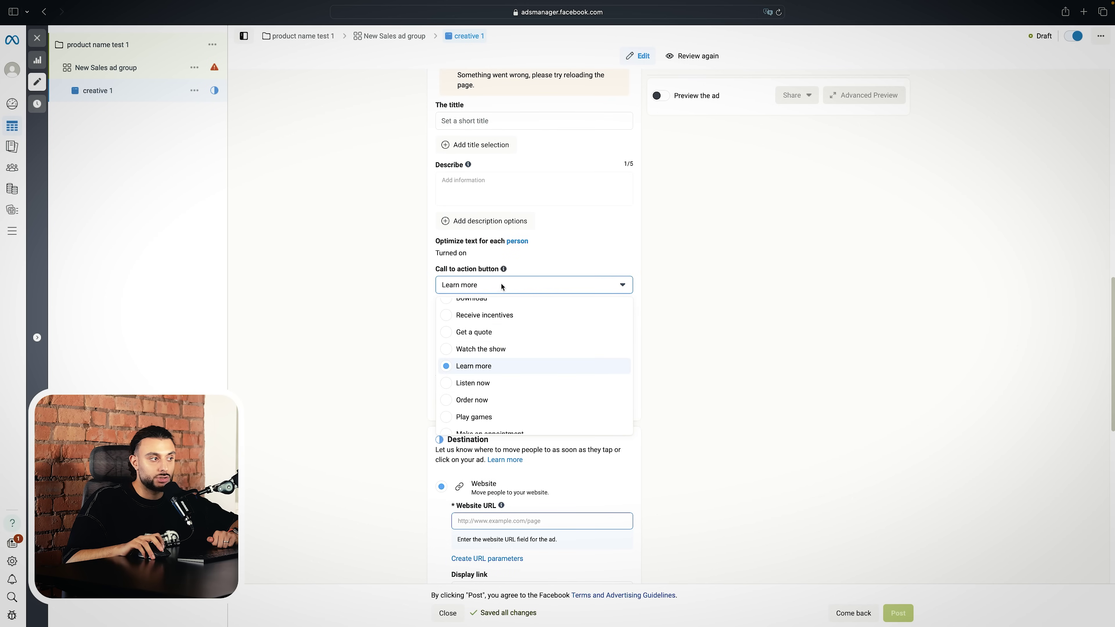
scroll(485, 398, "down", 10)
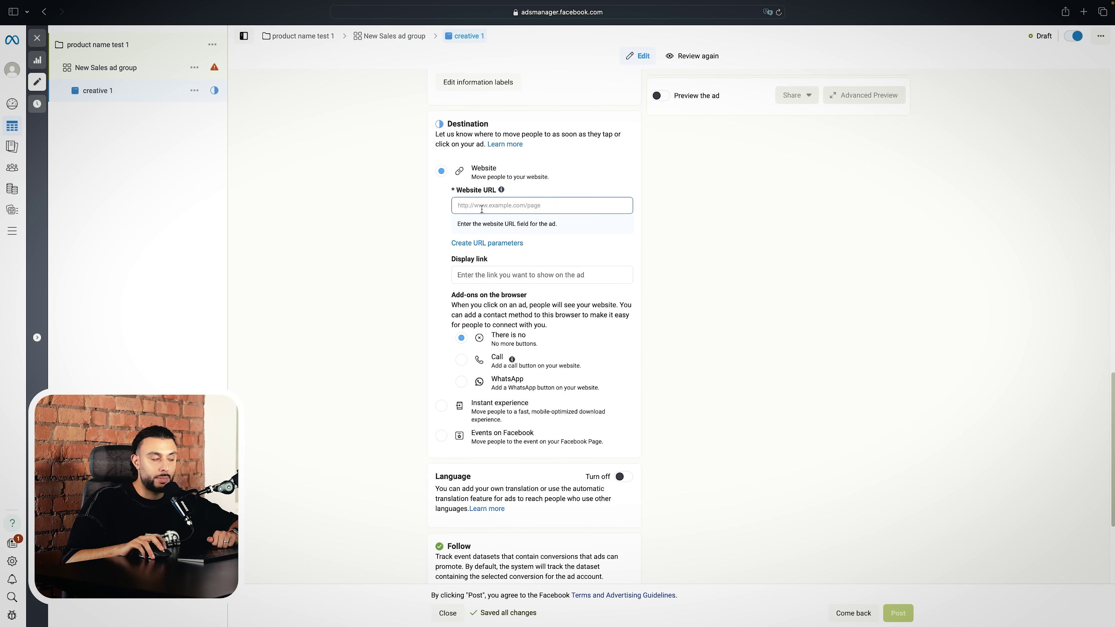
scroll(566, 228, "down", 1)
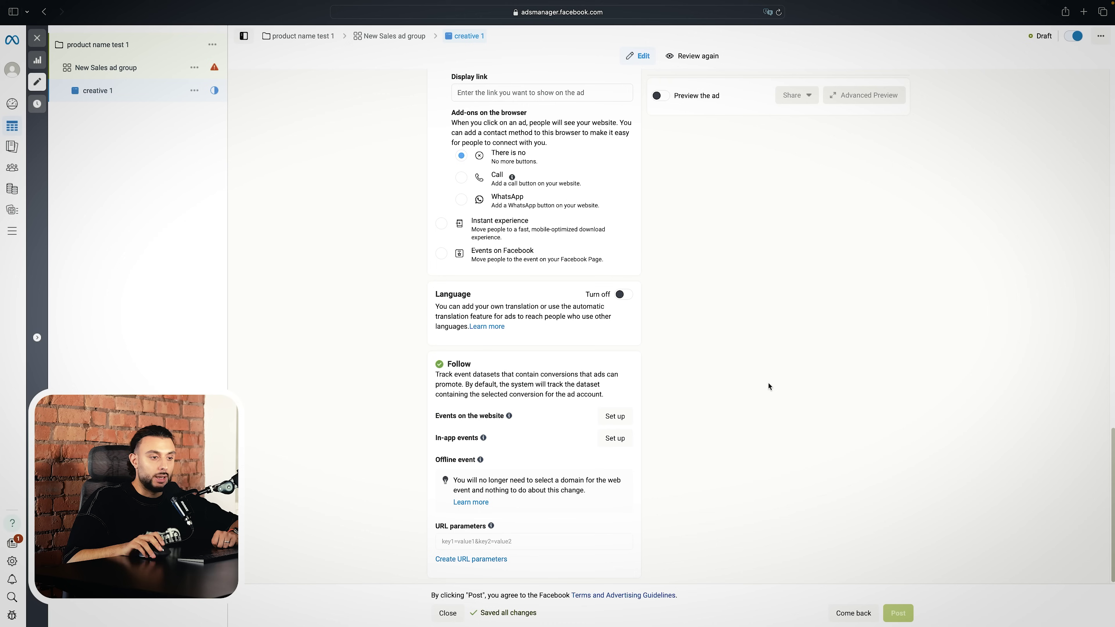
Step: Make 4 copies of the creative 1 ad within the original campaign
scroll(360, 255, "up", 15)
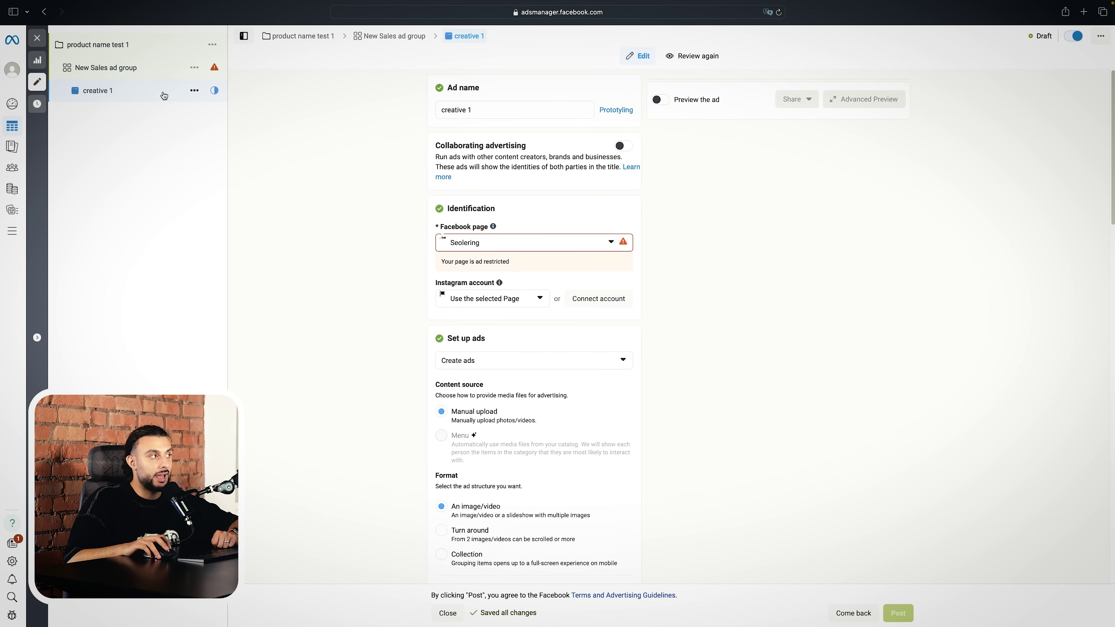
left_click(194, 91)
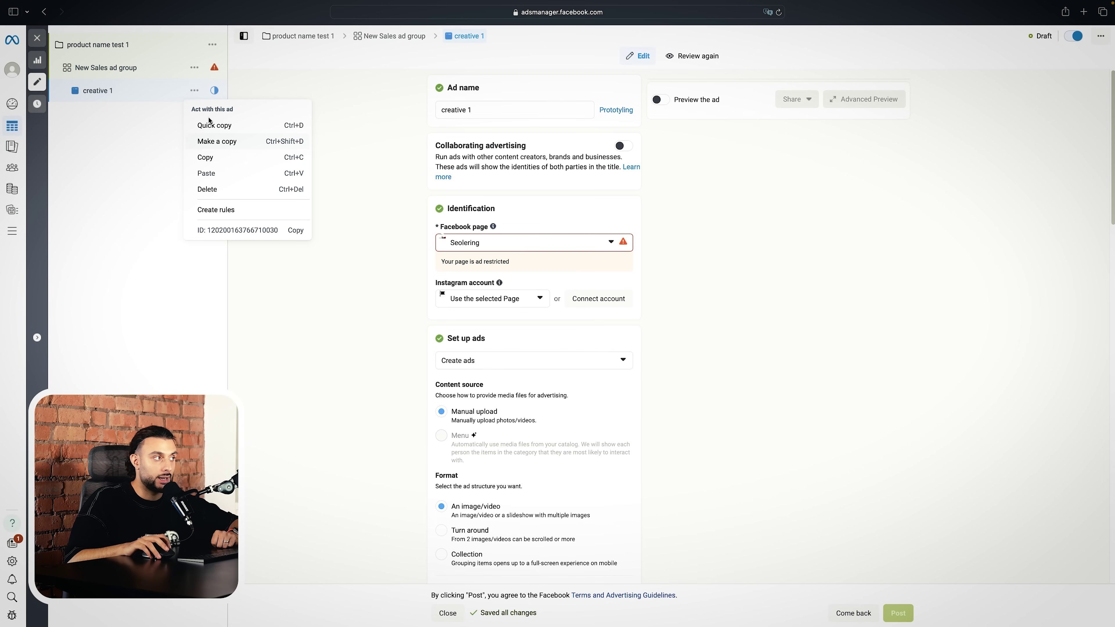
key("ctrl+shift+d")
left_click(470, 349)
key("BackSpace")
type("4")
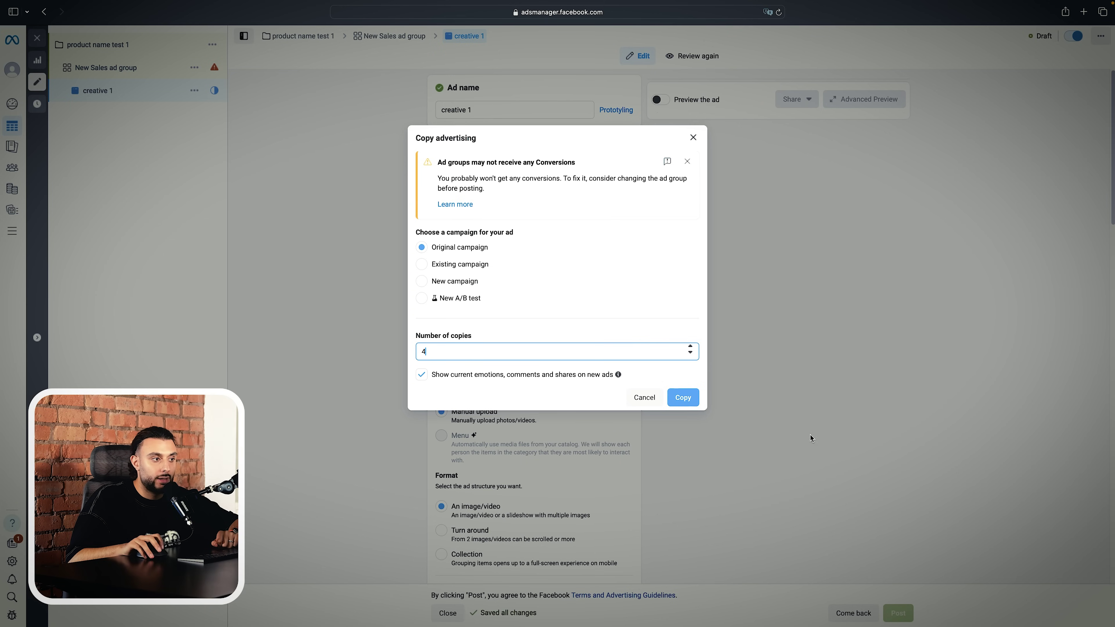
left_click(683, 398)
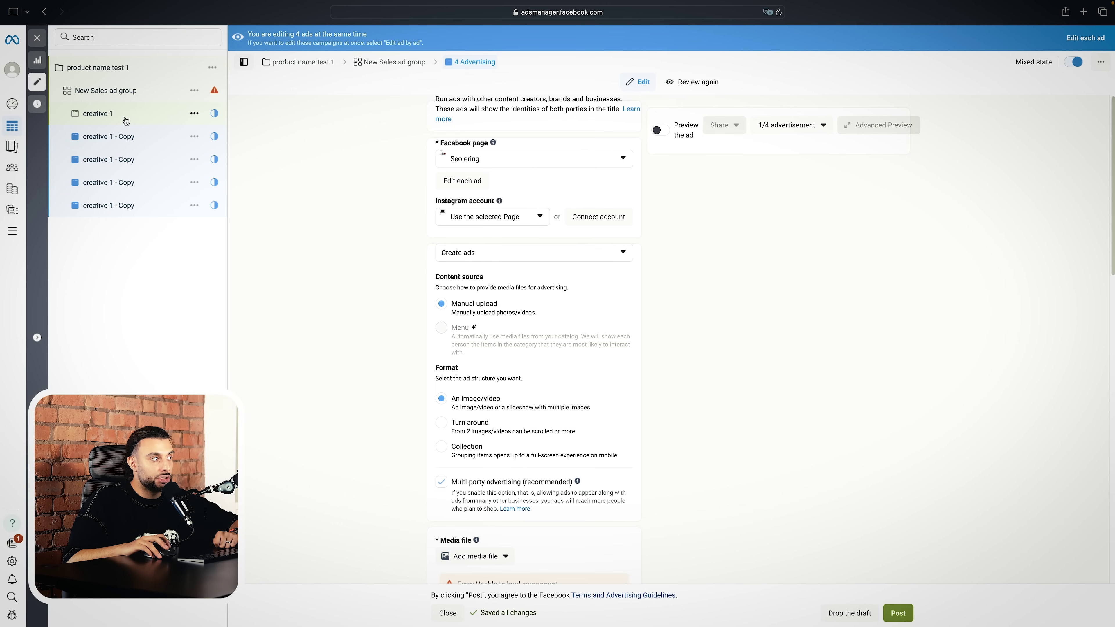
Step: Go through the copies of the creative 1 ad and examine the last copy's media file, main text, title and description fields
left_click(117, 160)
left_click(117, 182)
left_click(118, 205)
left_click(93, 91)
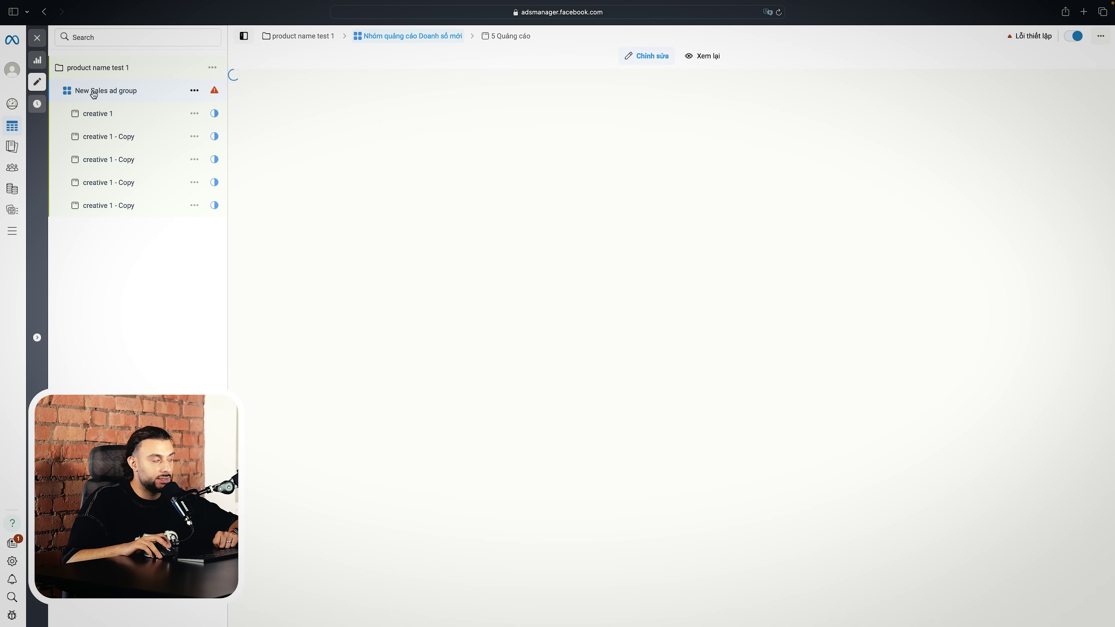
left_click(101, 144)
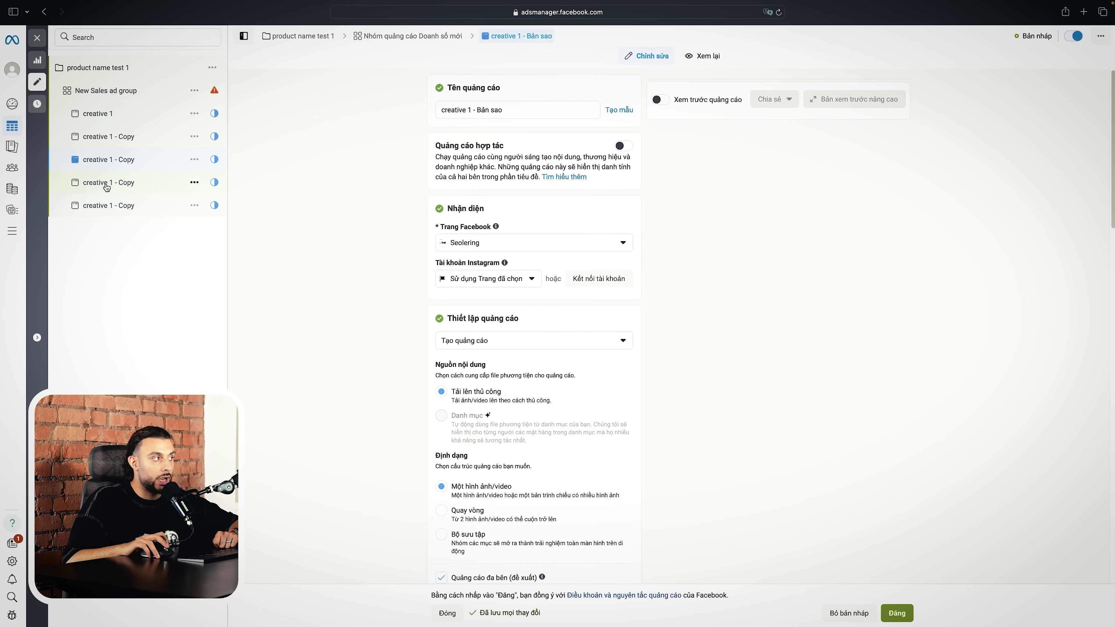
left_click(108, 204)
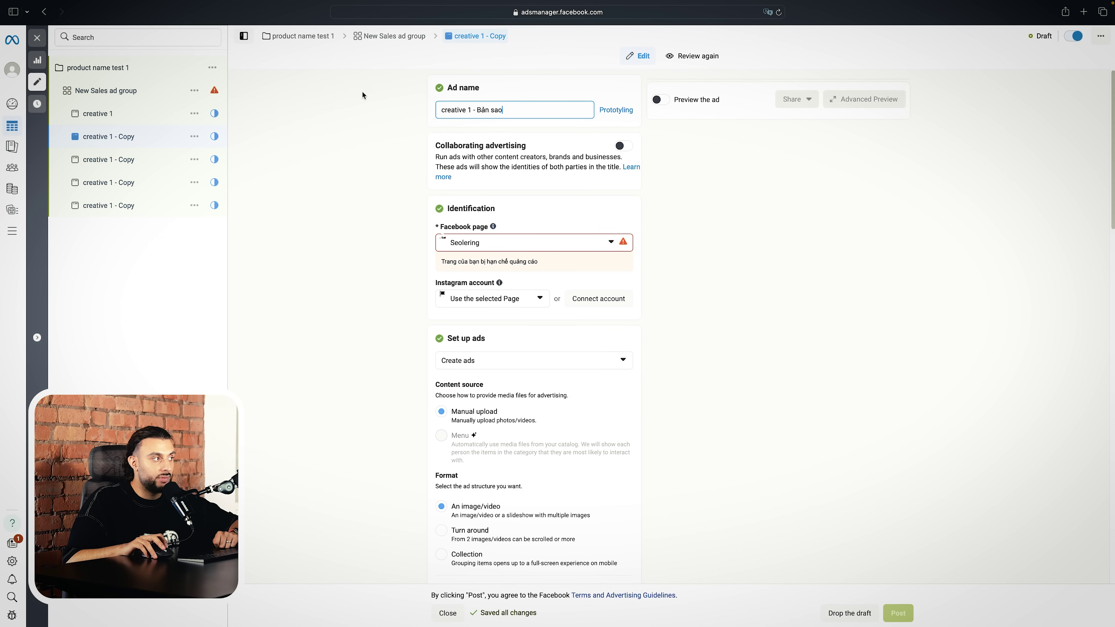
left_click(107, 159)
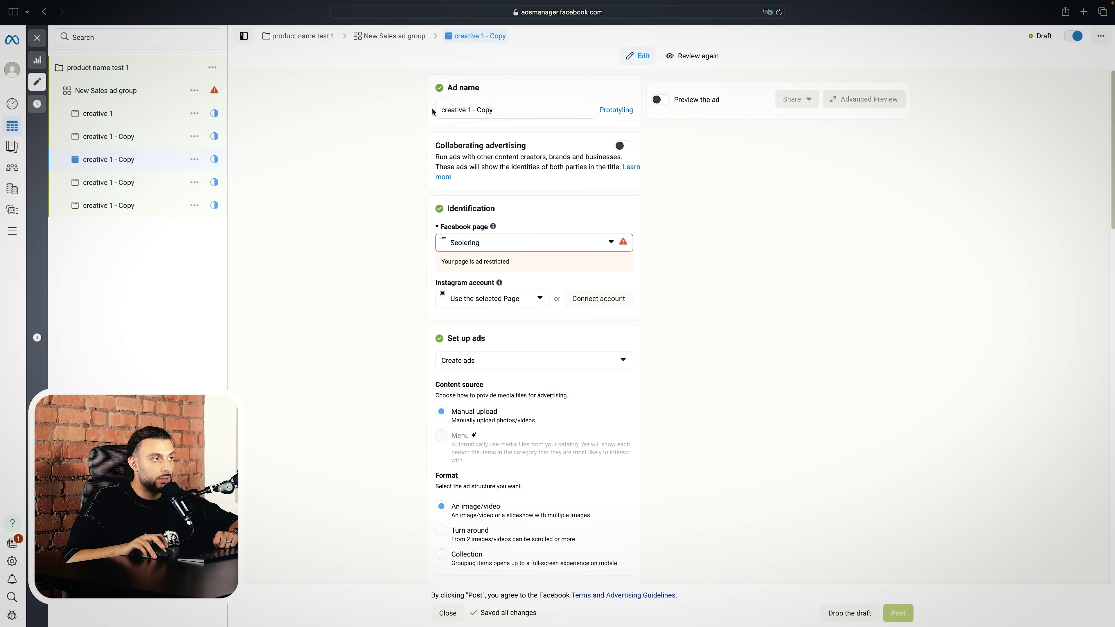
left_click(143, 178)
left_click(446, 110)
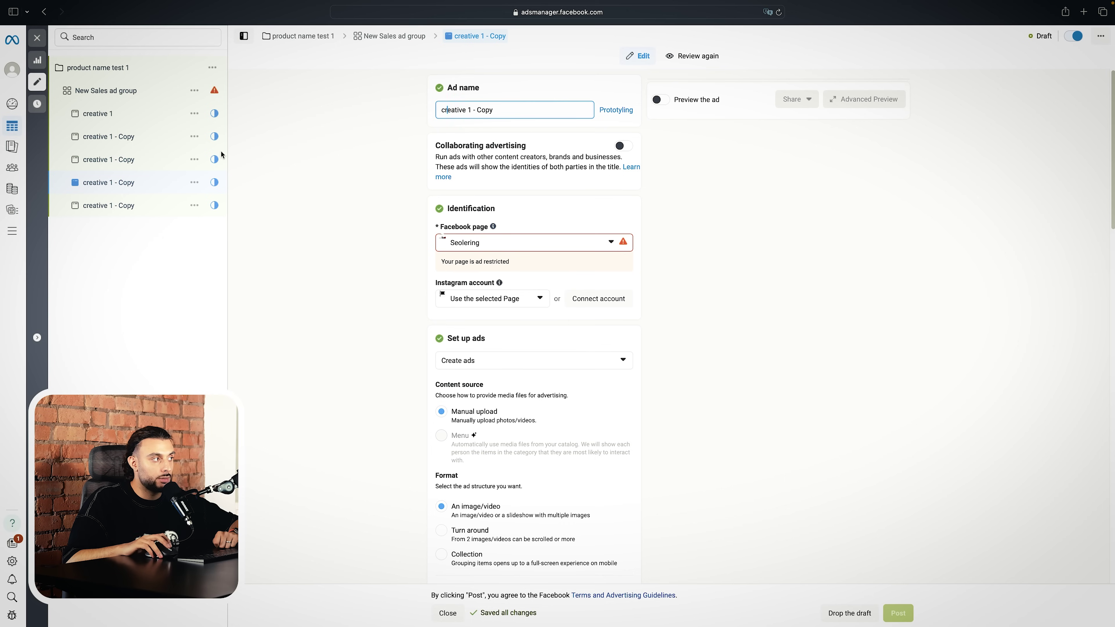
left_click(109, 207)
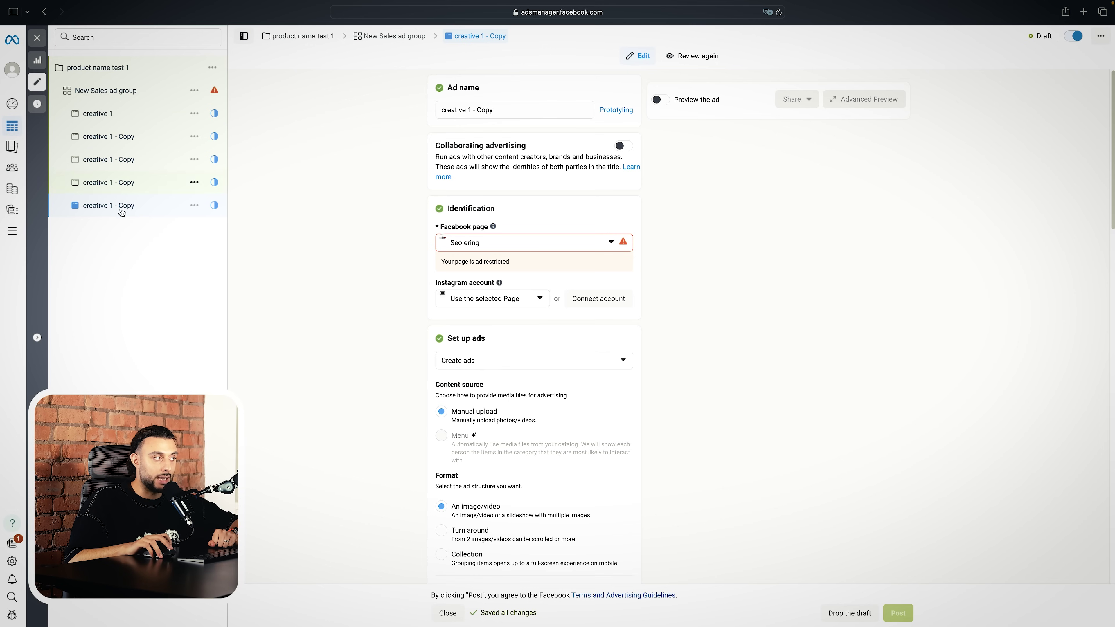
scroll(452, 347, "down", 10)
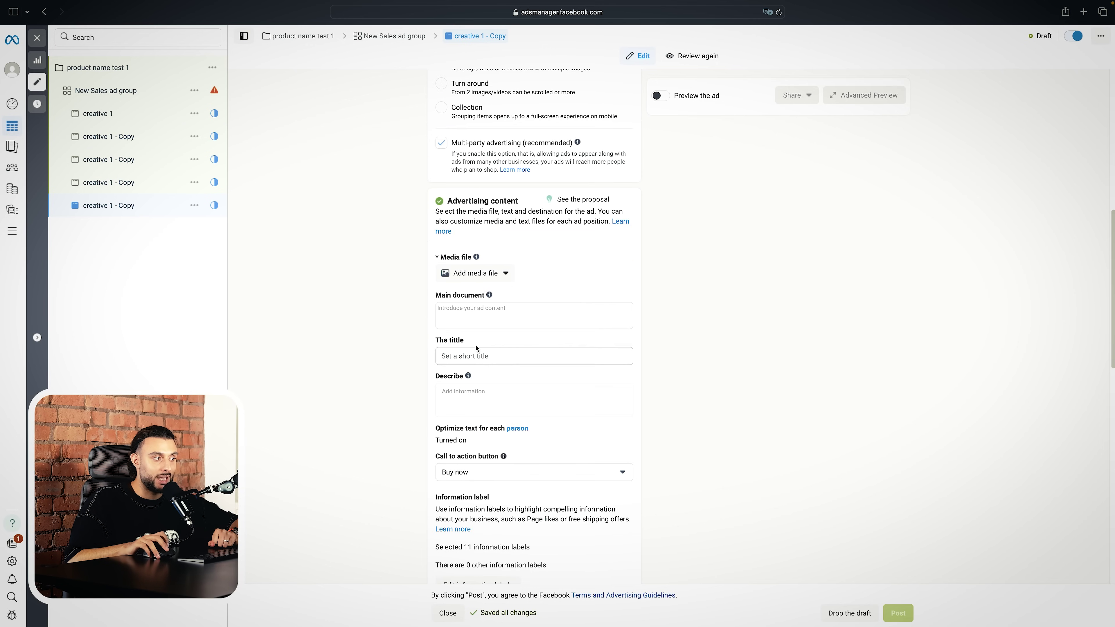
left_click(504, 356)
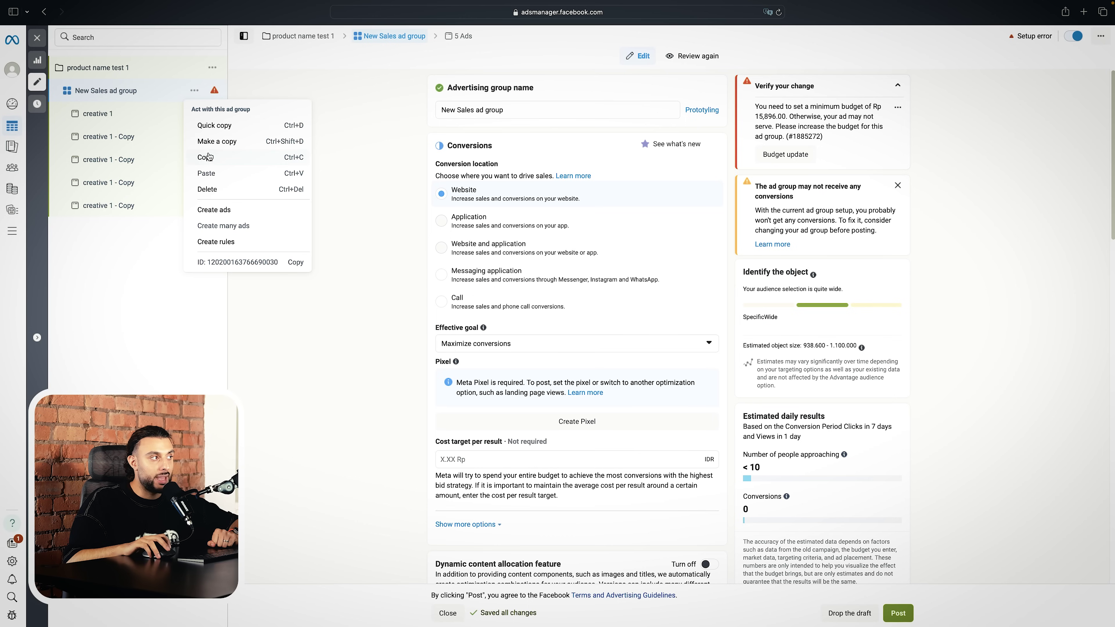
Step: Make 4 copies of the New Sales ad group within the original campaign
left_click(216, 142)
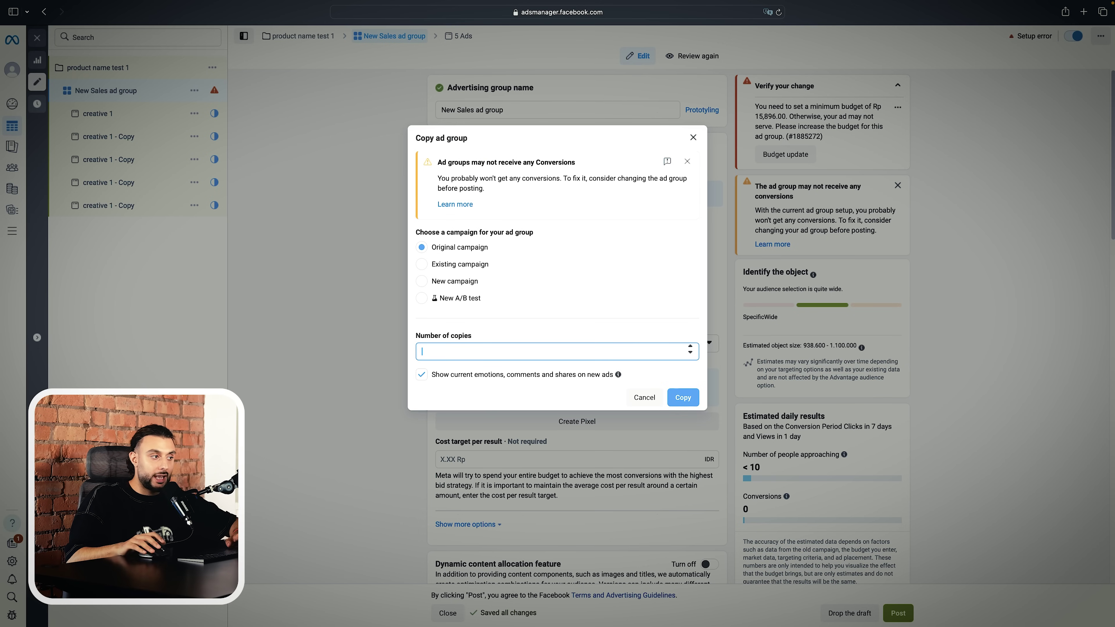
left_click(668, 401)
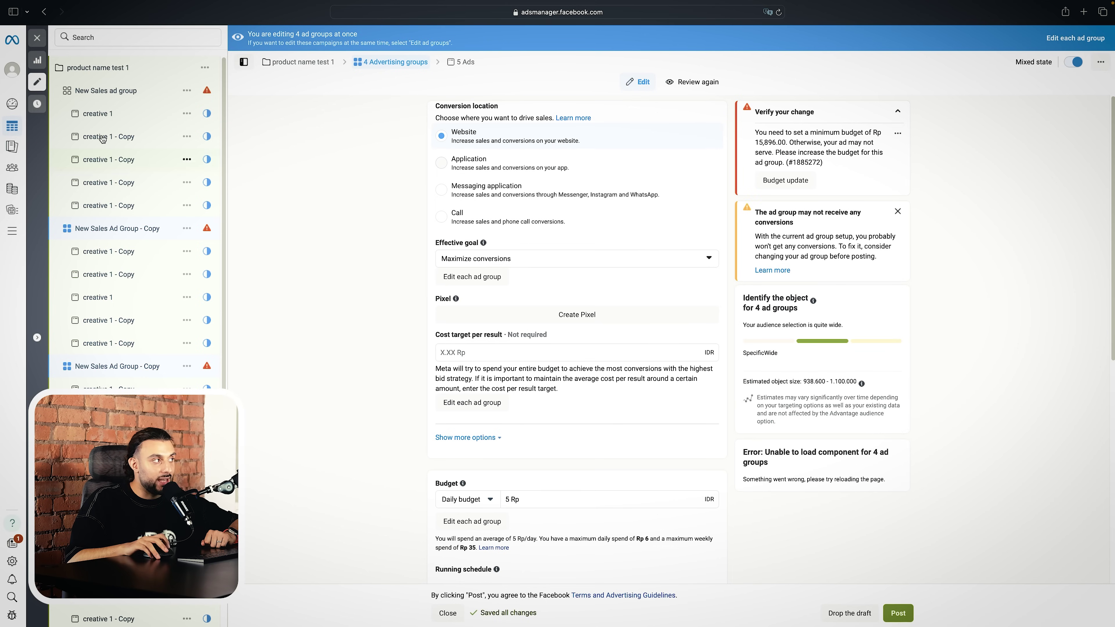
Step: Review the original New Sales ad group's conversion, budget, location, age and Pets Lovers detailed targeting settings
left_click(100, 95)
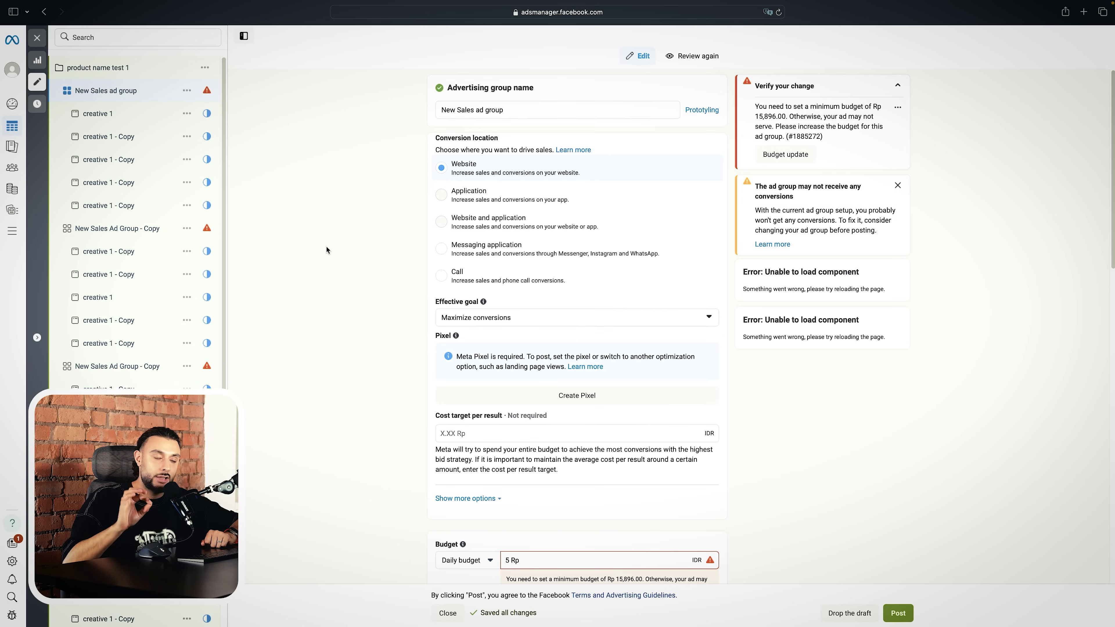
scroll(342, 307, "down", 5)
scroll(607, 473, "down", 7)
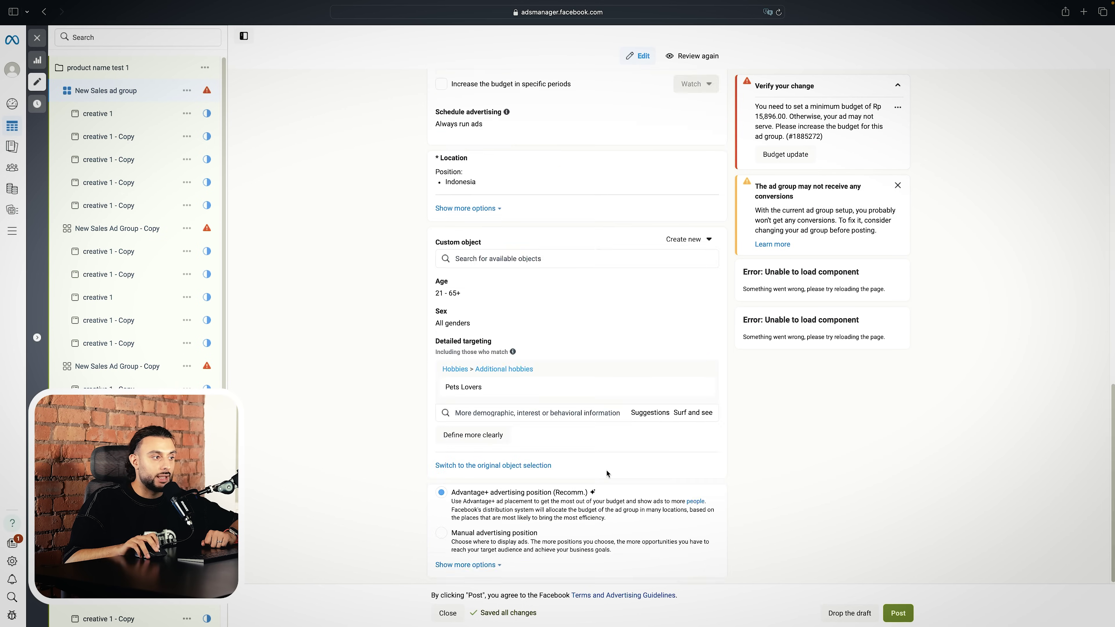
mouse_move(538, 394)
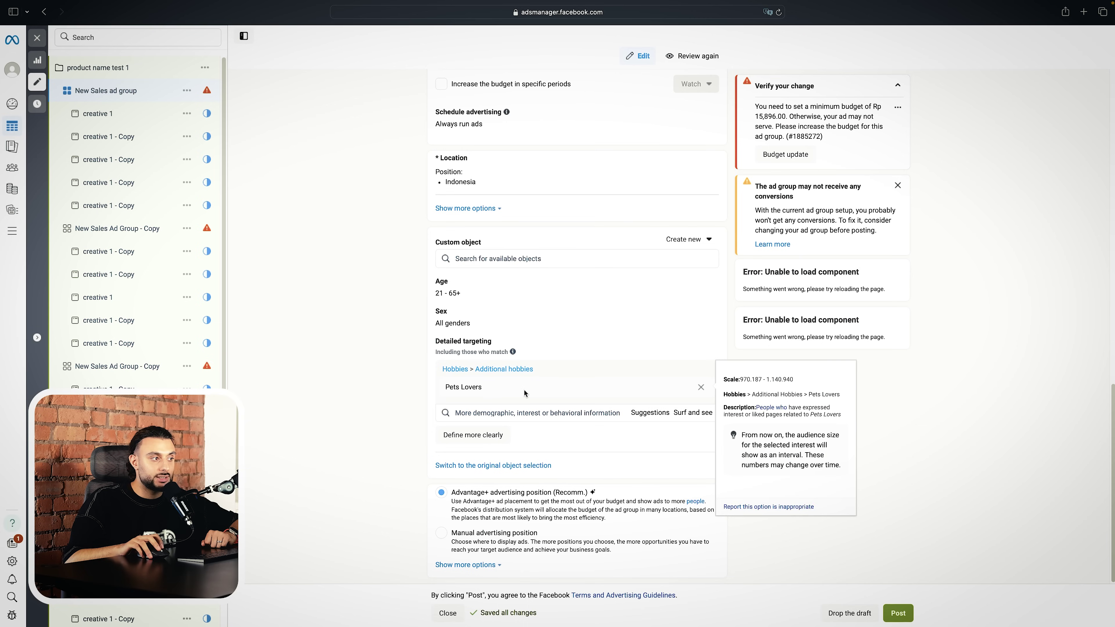
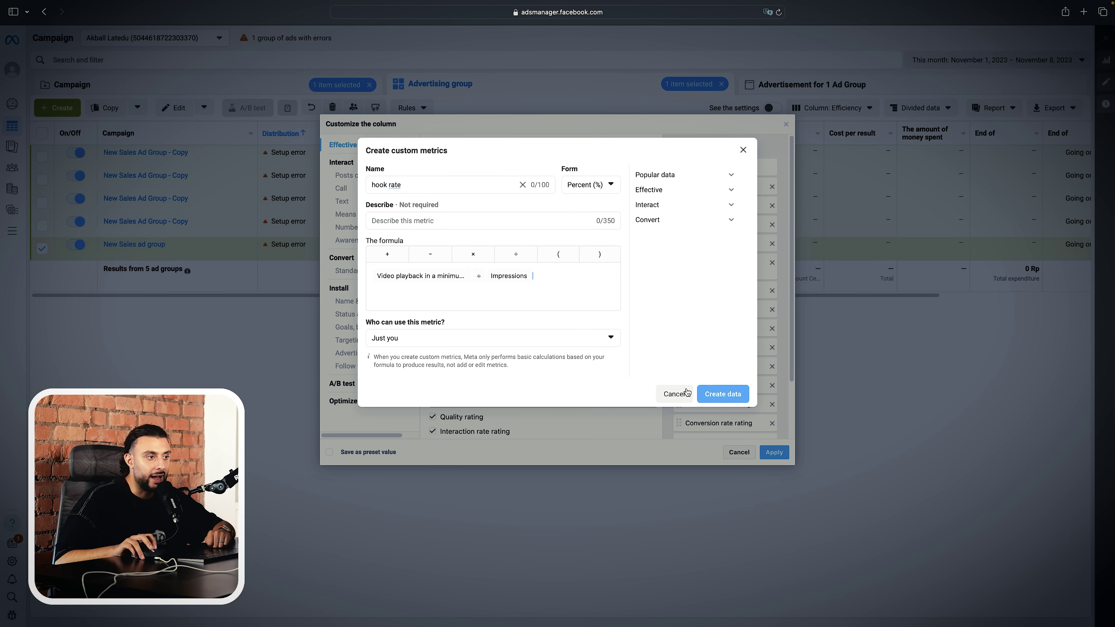
Step: Create the "hook rate" percentage metric from minimum-length video playback divided by impressions, and add it to the report columns
left_click(731, 395)
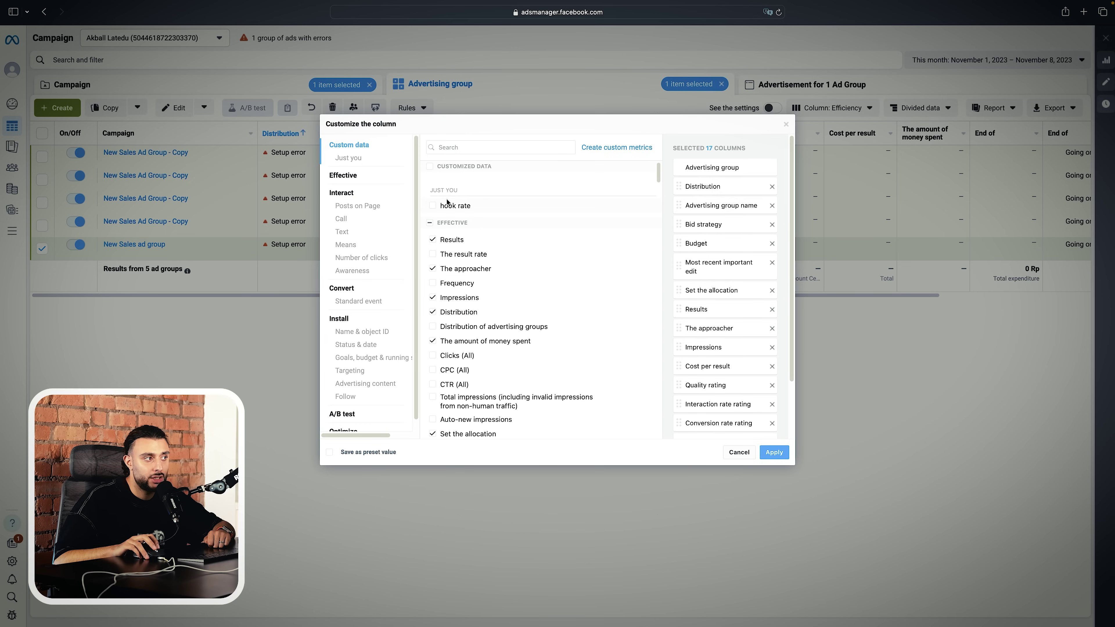
left_click(456, 206)
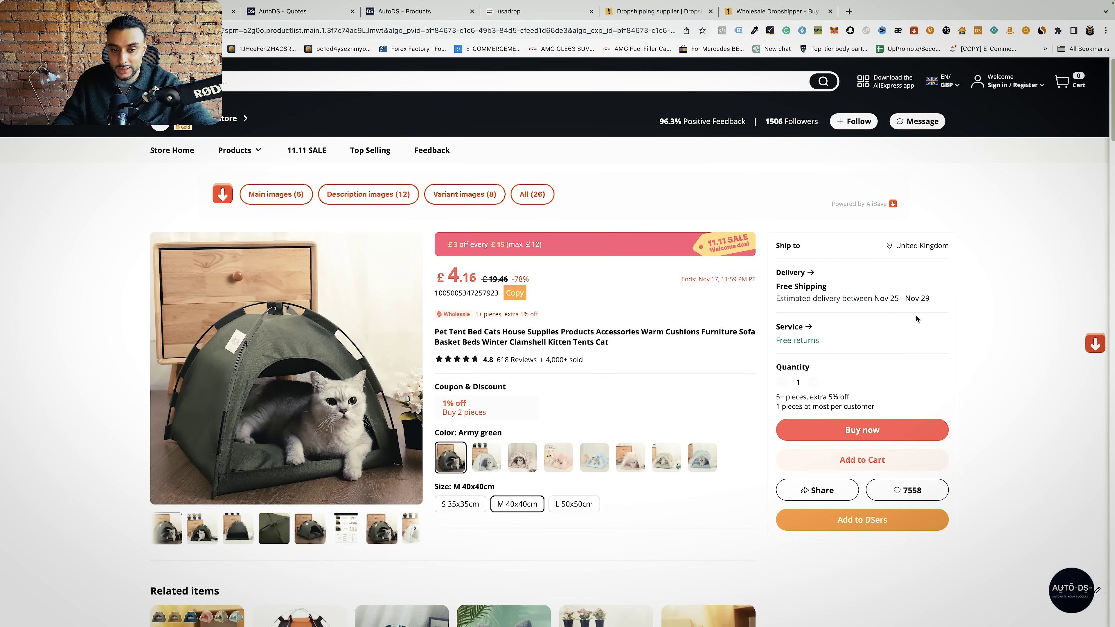
Step: Review the pet tent bed listing on AliExpress, including its price, variants, delivery estimate and related items
scroll(325, 370, "down", 1)
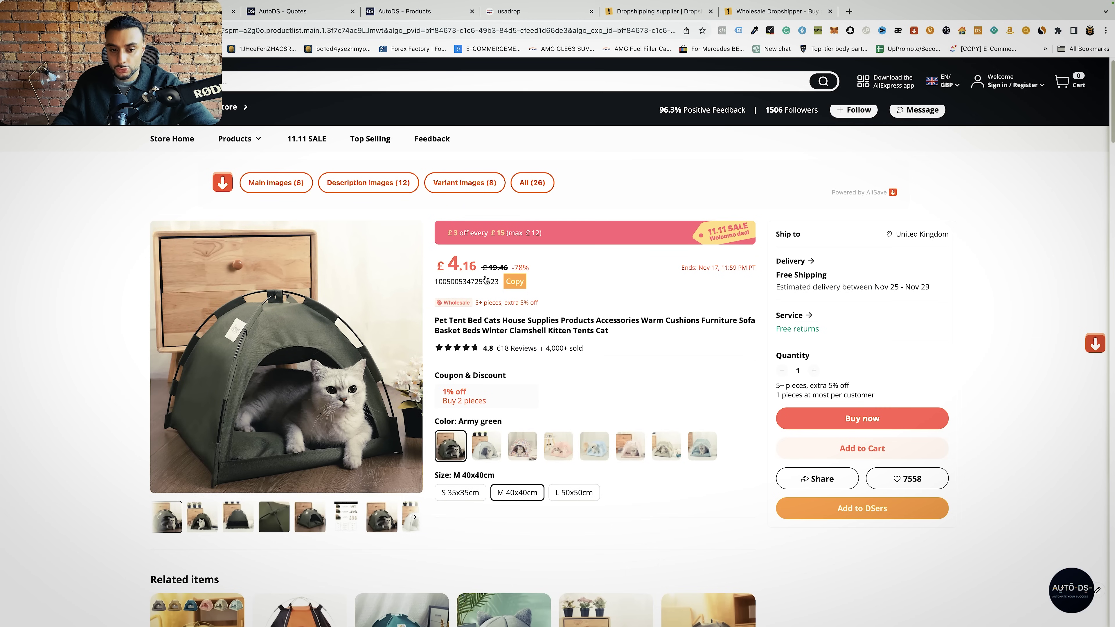
scroll(652, 364, "down", 4)
scroll(670, 363, "up", 5)
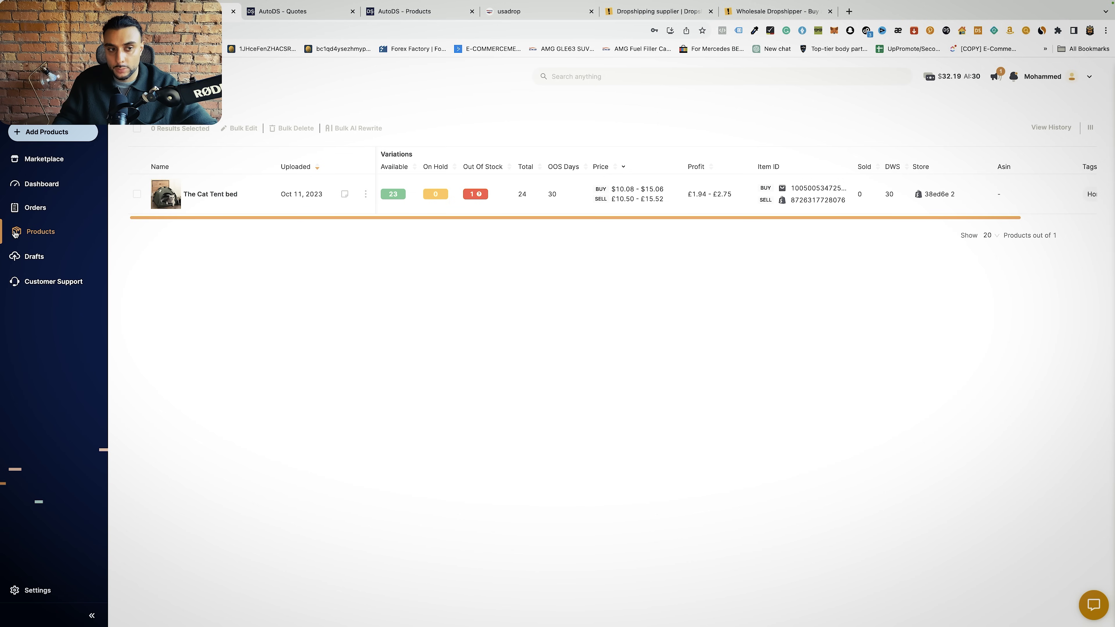
Step: Open the form for adding a single product in AutoDS, look through the available supplier sources, and close it without adding anything
left_click(48, 132)
left_click(70, 168)
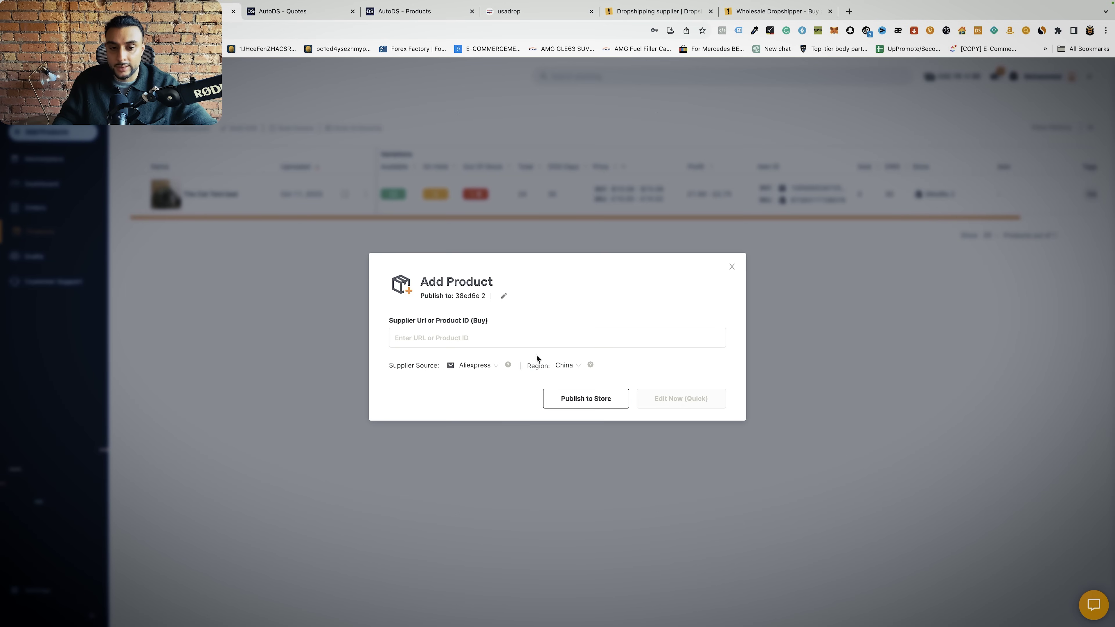
left_click(491, 367)
scroll(485, 465, "down", 2)
scroll(484, 465, "down", 6)
scroll(485, 465, "up", 6)
scroll(484, 457, "up", 2)
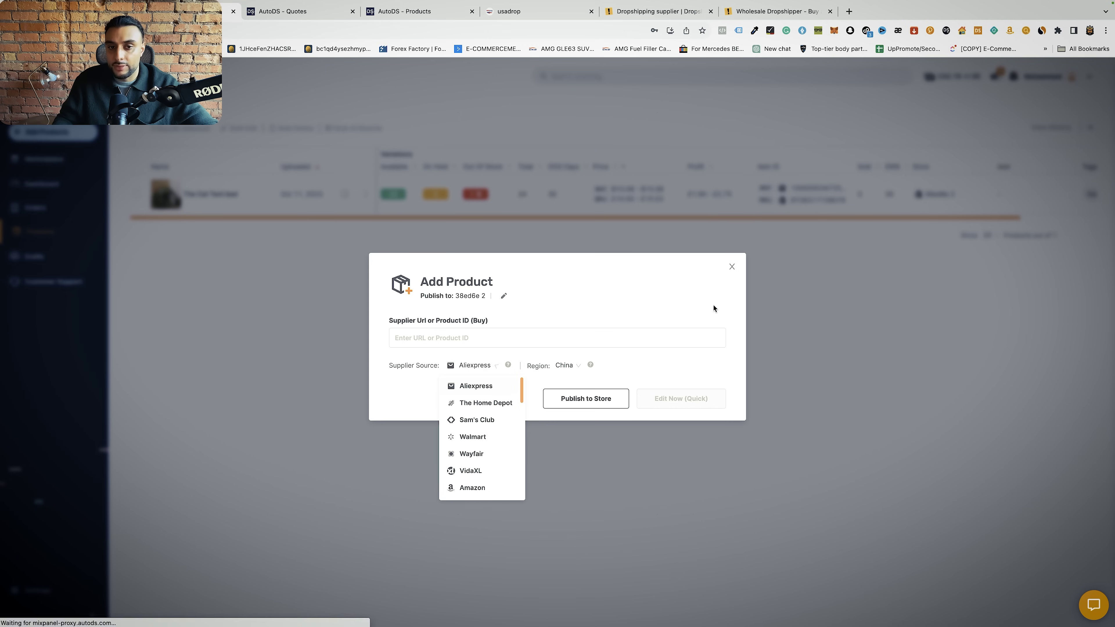
left_click(731, 266)
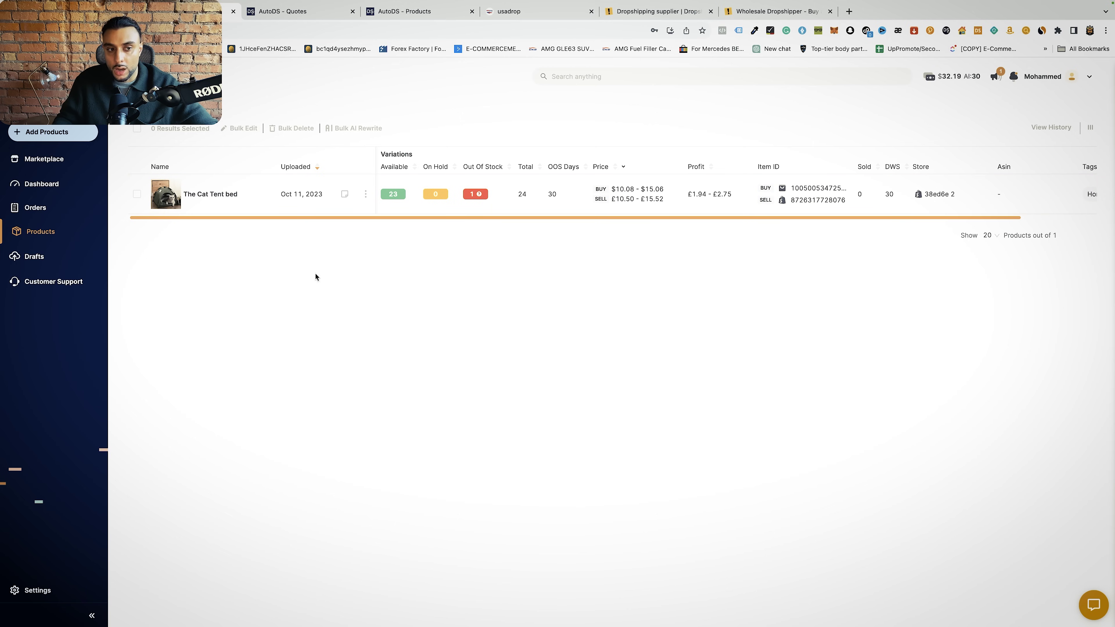
Step: View the sourcing requests under orders and check The Cat Tent bed's sourcing status, source price and shipping time
left_click(38, 208)
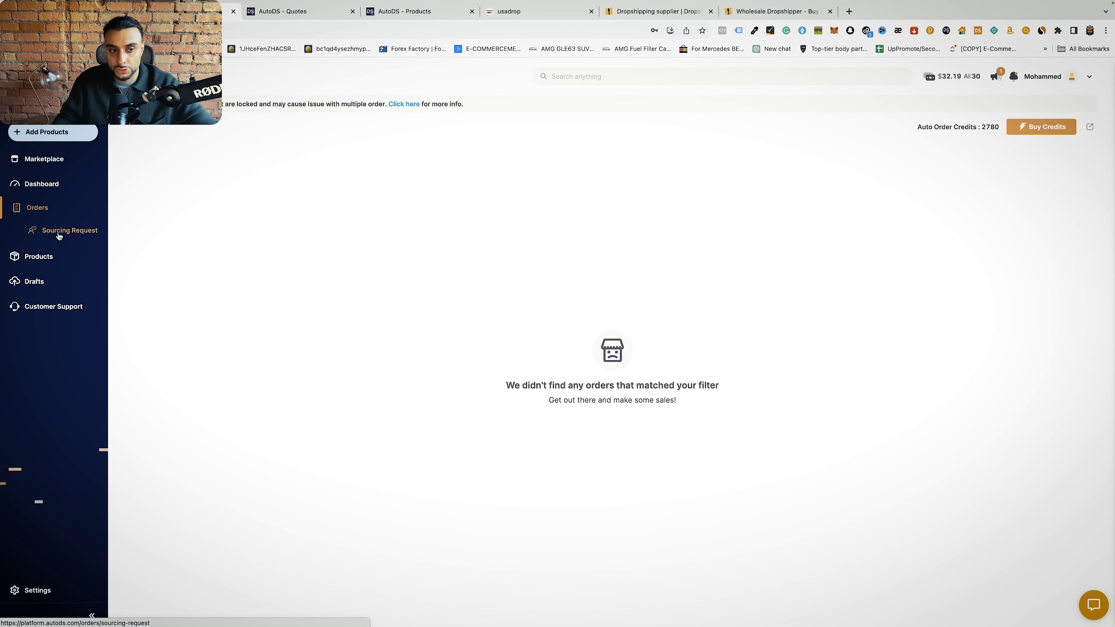
left_click(59, 236)
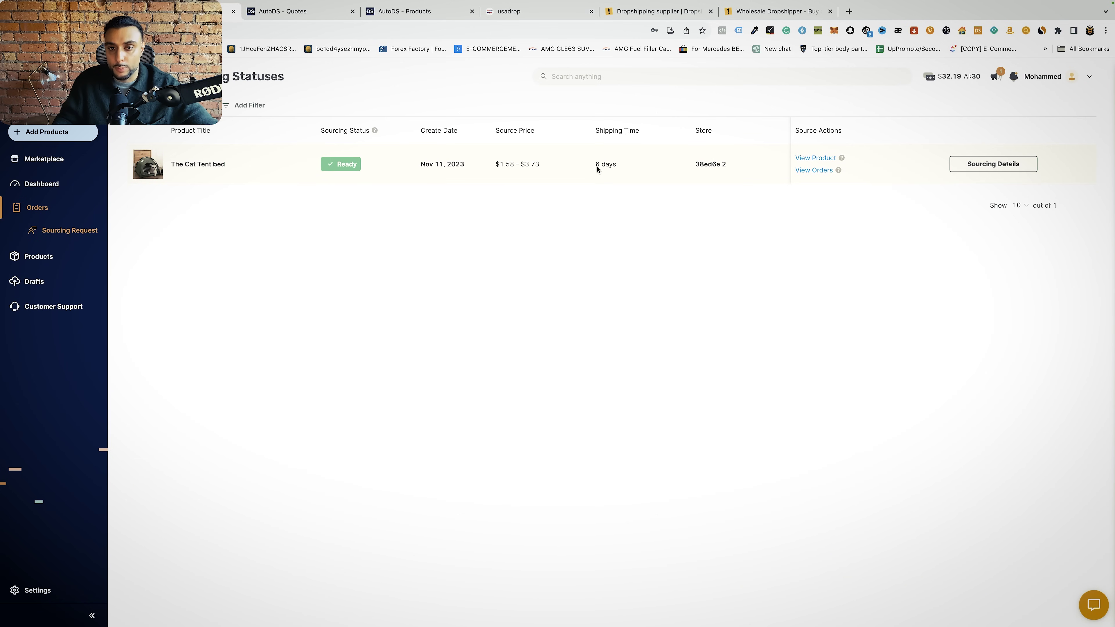
left_click(628, 262)
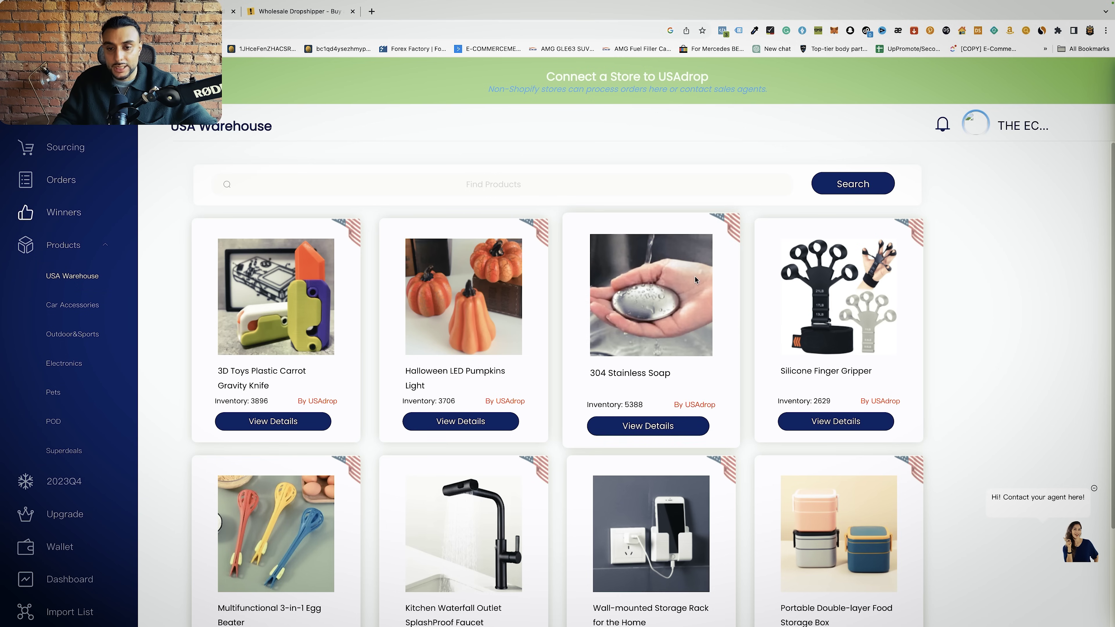
Step: Browse the USA Warehouse products available in USAdrop
scroll(850, 332, "down", 1)
scroll(993, 358, "down", 2)
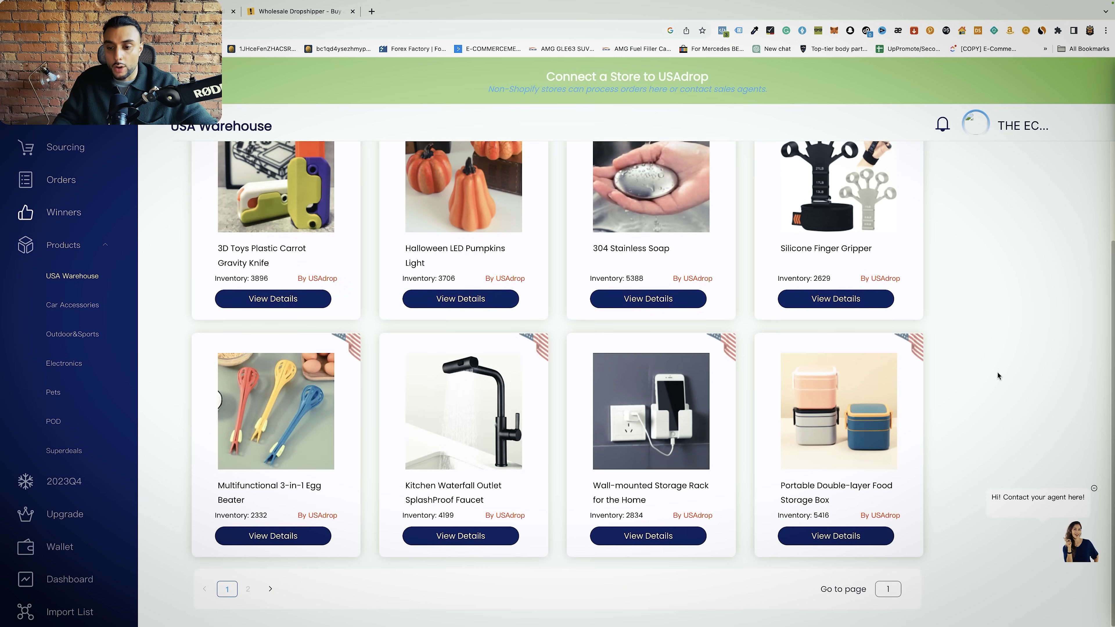
scroll(987, 417, "up", 3)
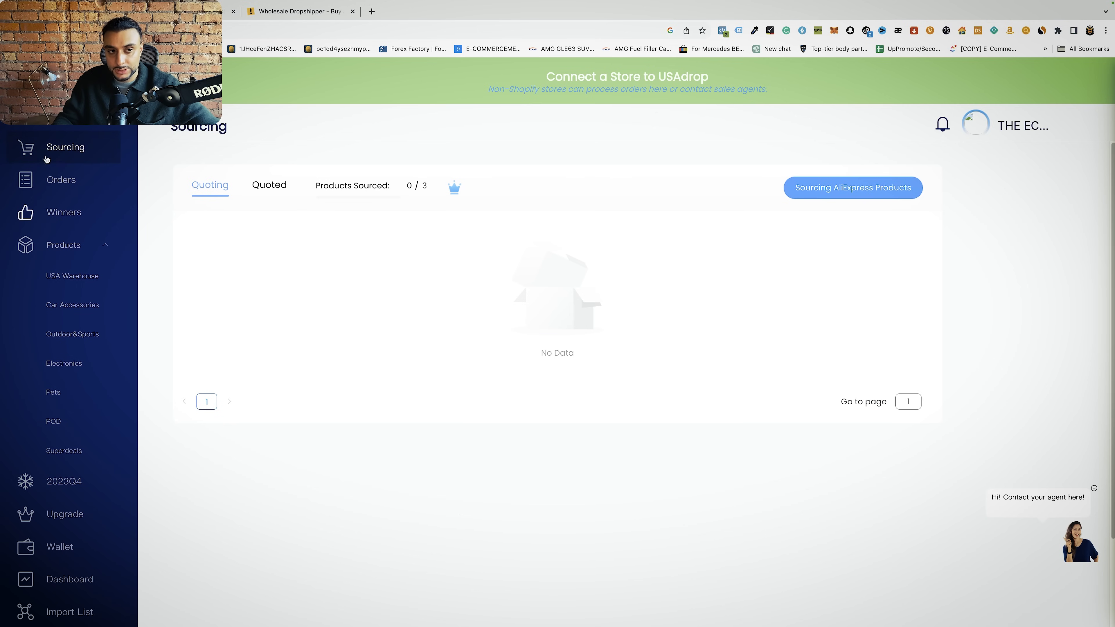
Step: Check the AliExpress product sourcing option, dismiss the store-linking request and close the USAdrop page
left_click(837, 187)
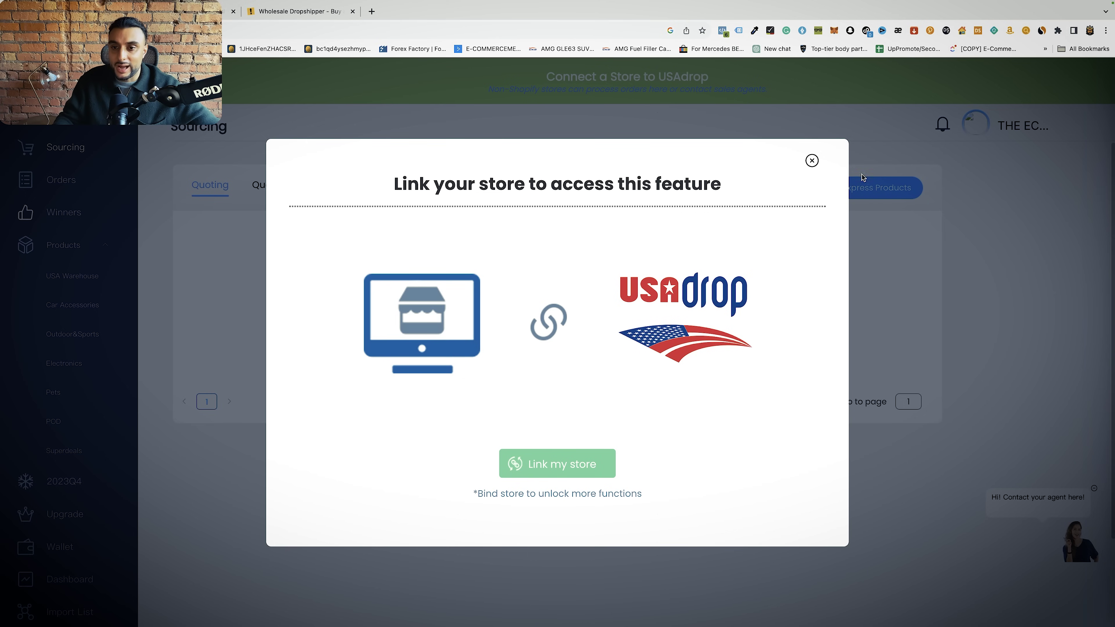
left_click(811, 161)
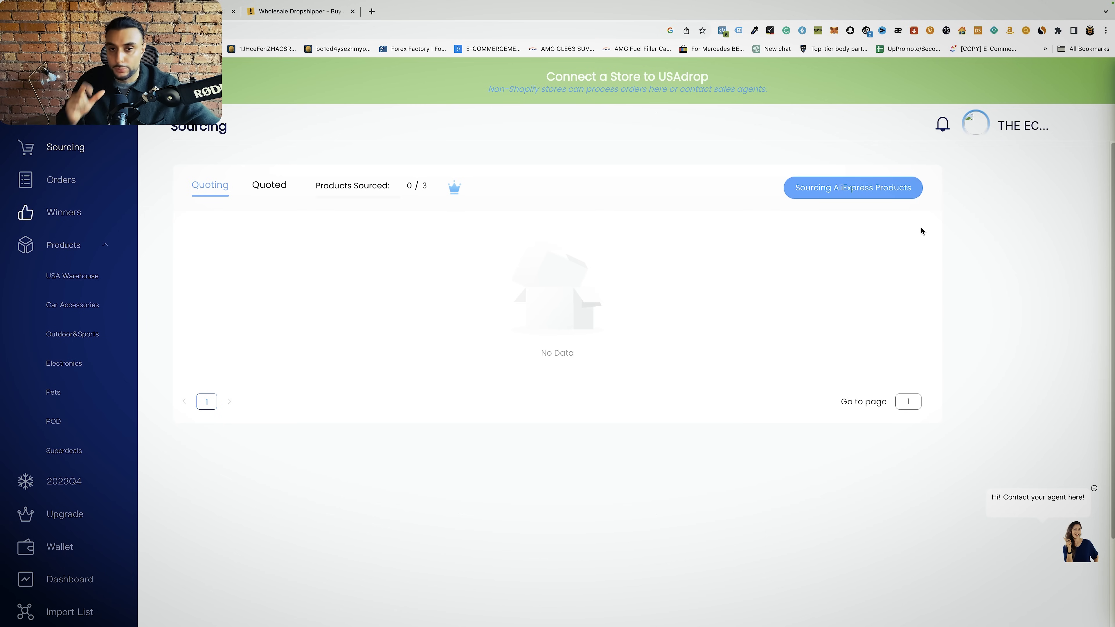
key("super+w")
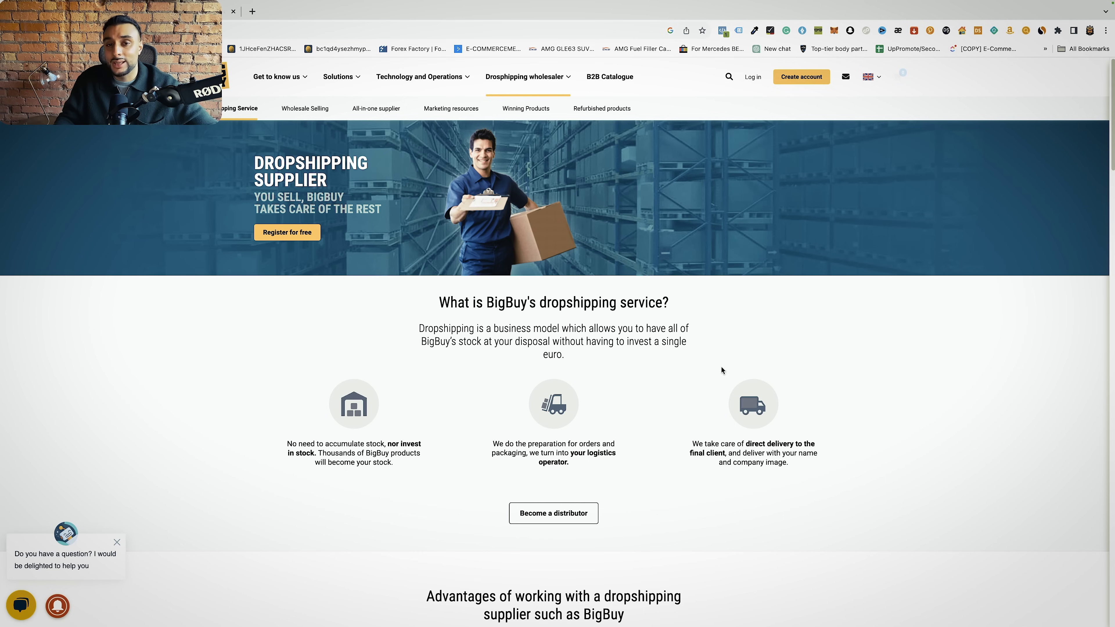
Step: Look over BigBuy's dropshipping supplier page and its wholesaler offerings, and open the Dropshipping Service page
scroll(721, 369, "down", 5)
scroll(721, 372, "up", 5)
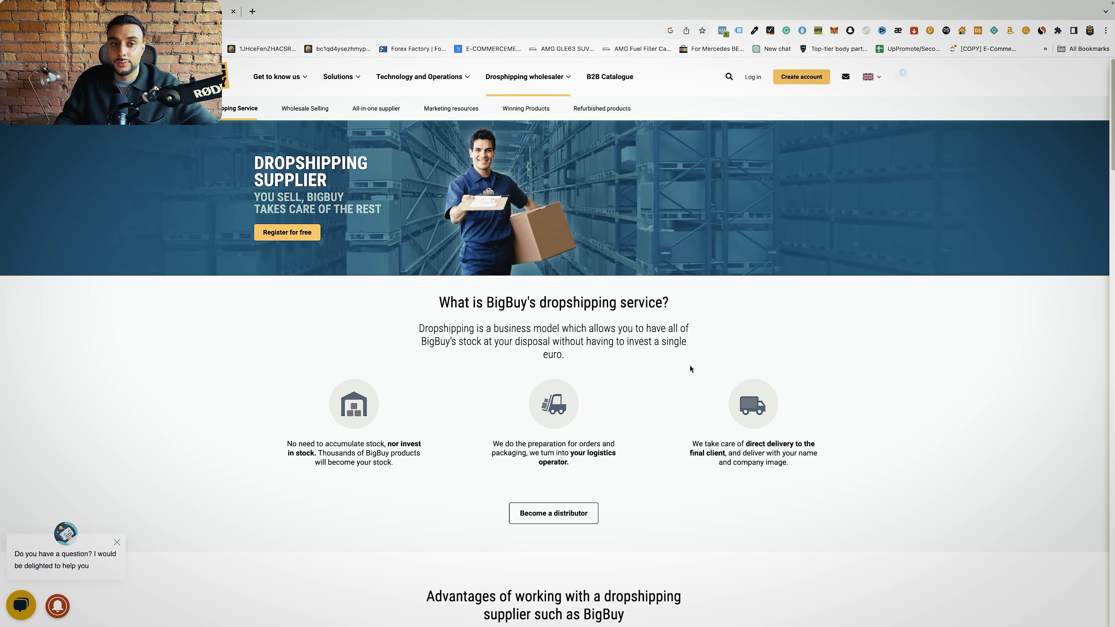
mouse_move(499, 88)
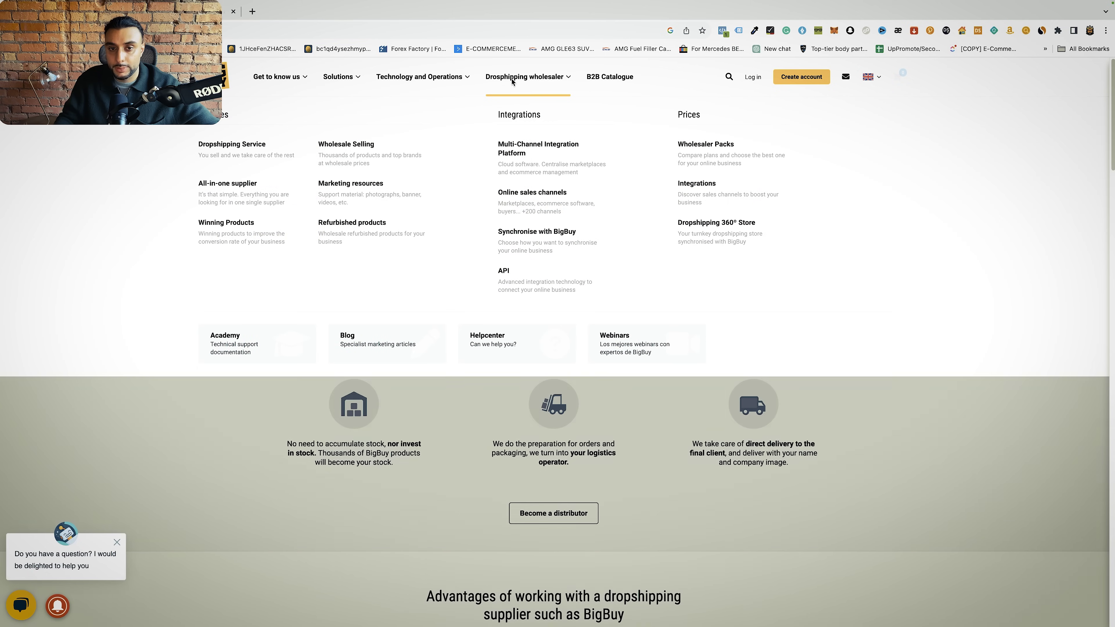
left_click(256, 147)
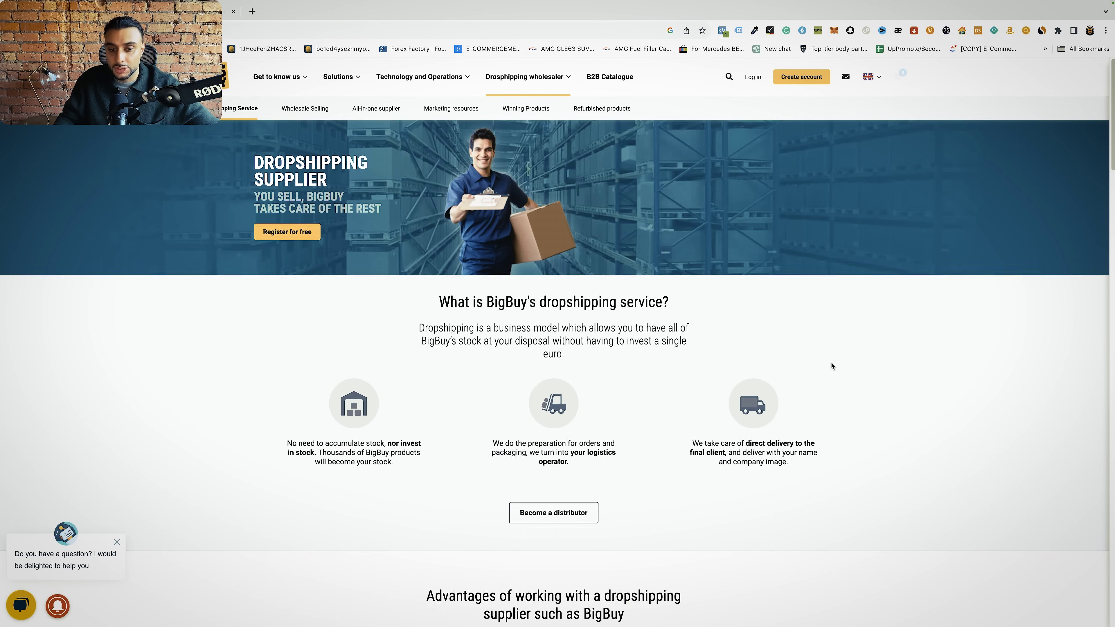
Step: Examine BigBuy's product categories and the explanation of how its dropshipping service works
scroll(831, 362, "down", 3)
scroll(831, 368, "down", 20)
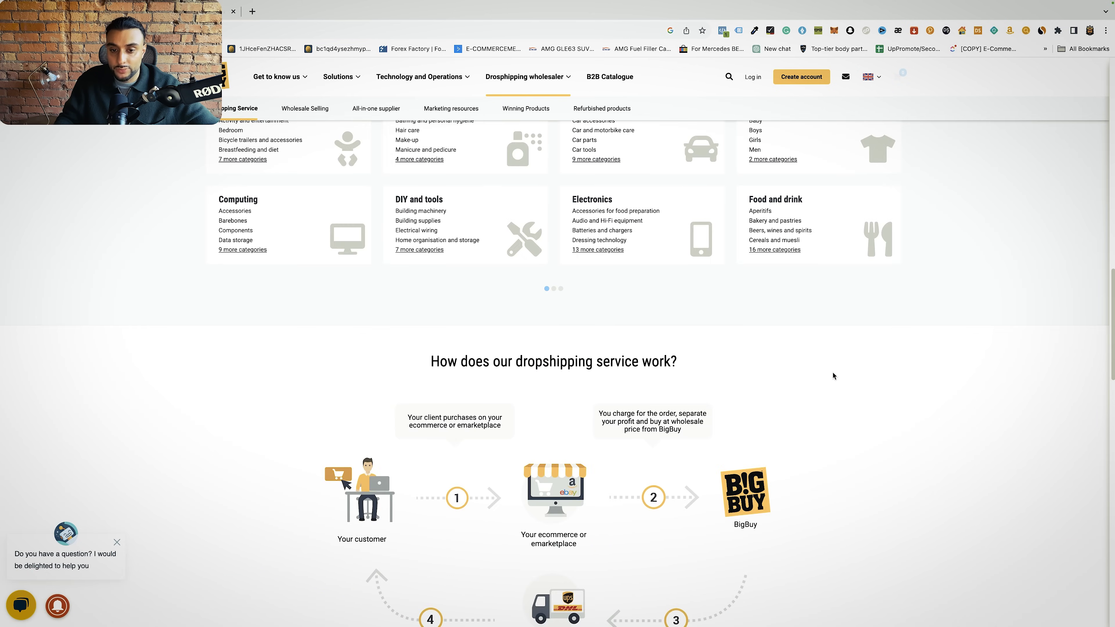
scroll(833, 372, "down", 10)
scroll(773, 297, "up", 5)
scroll(790, 342, "down", 10)
scroll(821, 351, "down", 3)
scroll(821, 351, "up", 20)
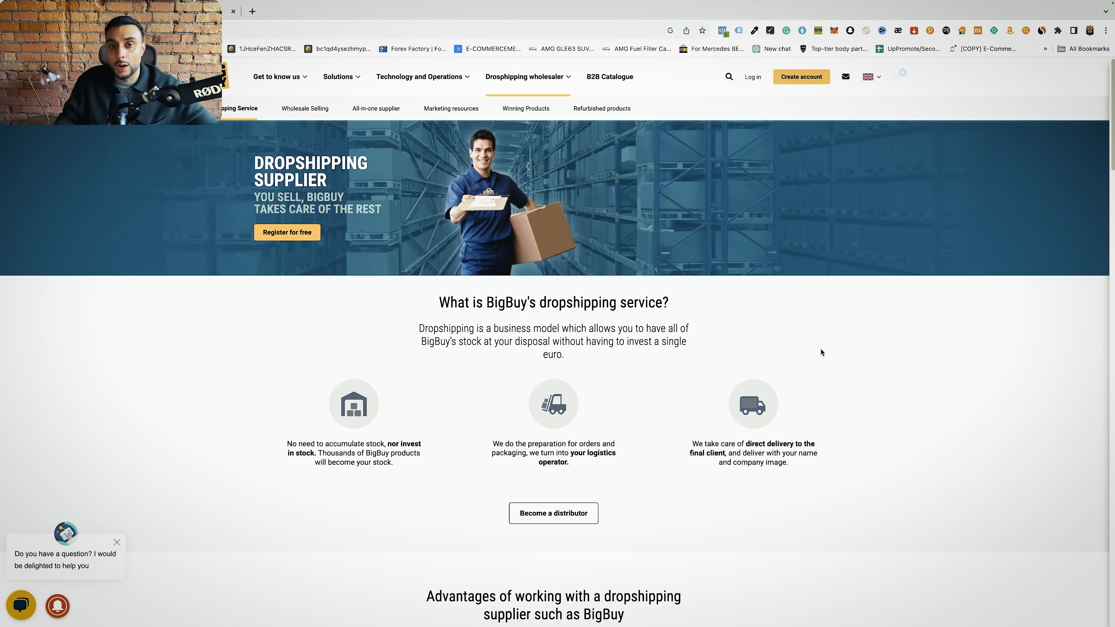